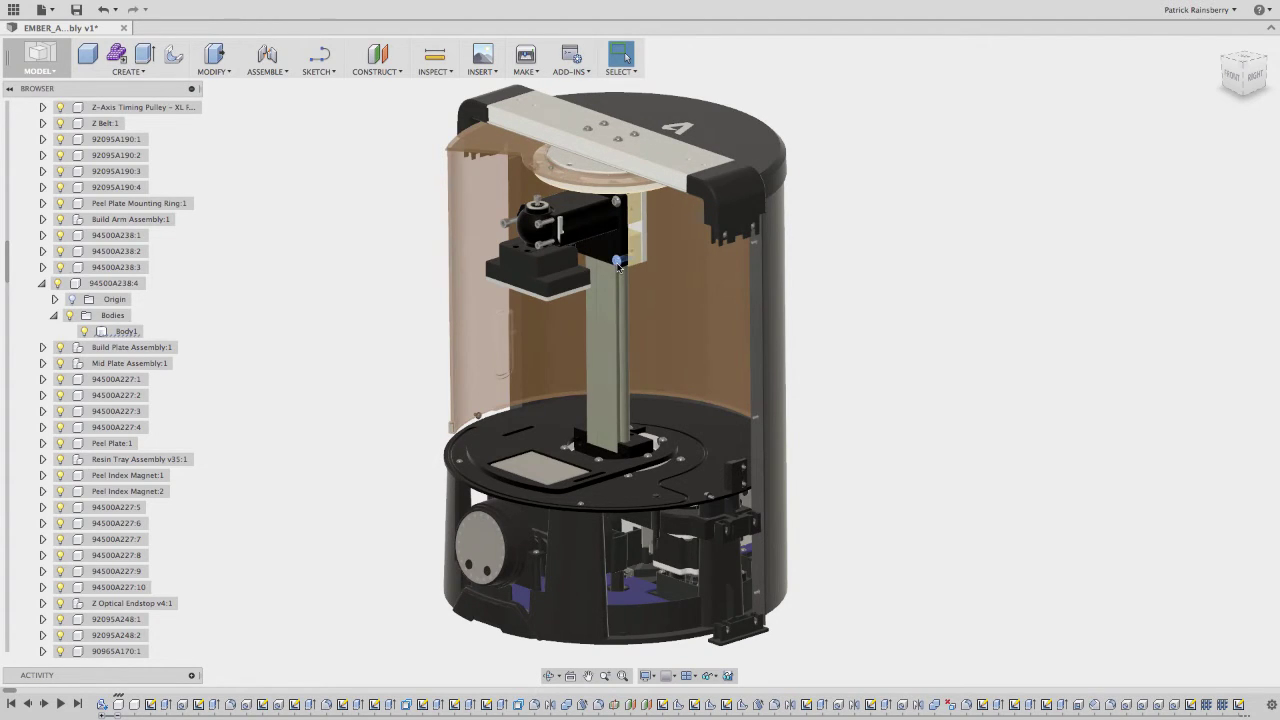
# - Hide the body of screw component 94500A238:4 on the build arm
pyautogui.rightClick(618, 264)
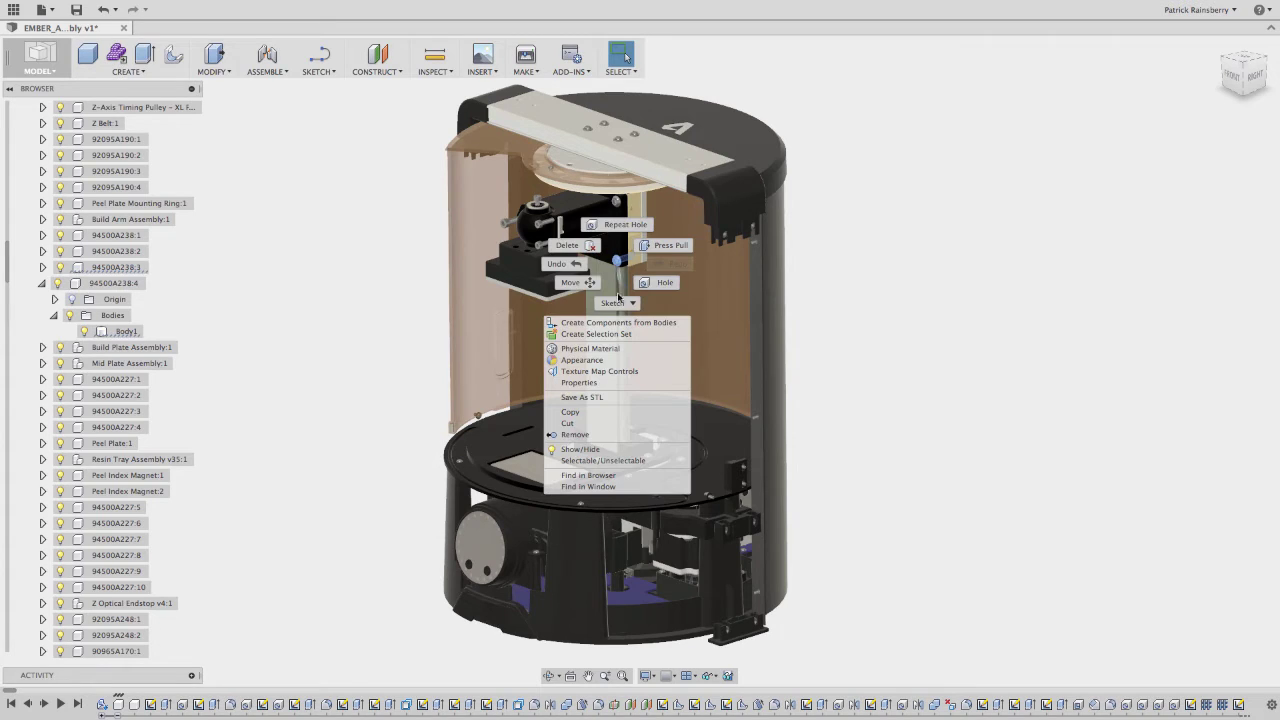
pyautogui.click(596, 449)
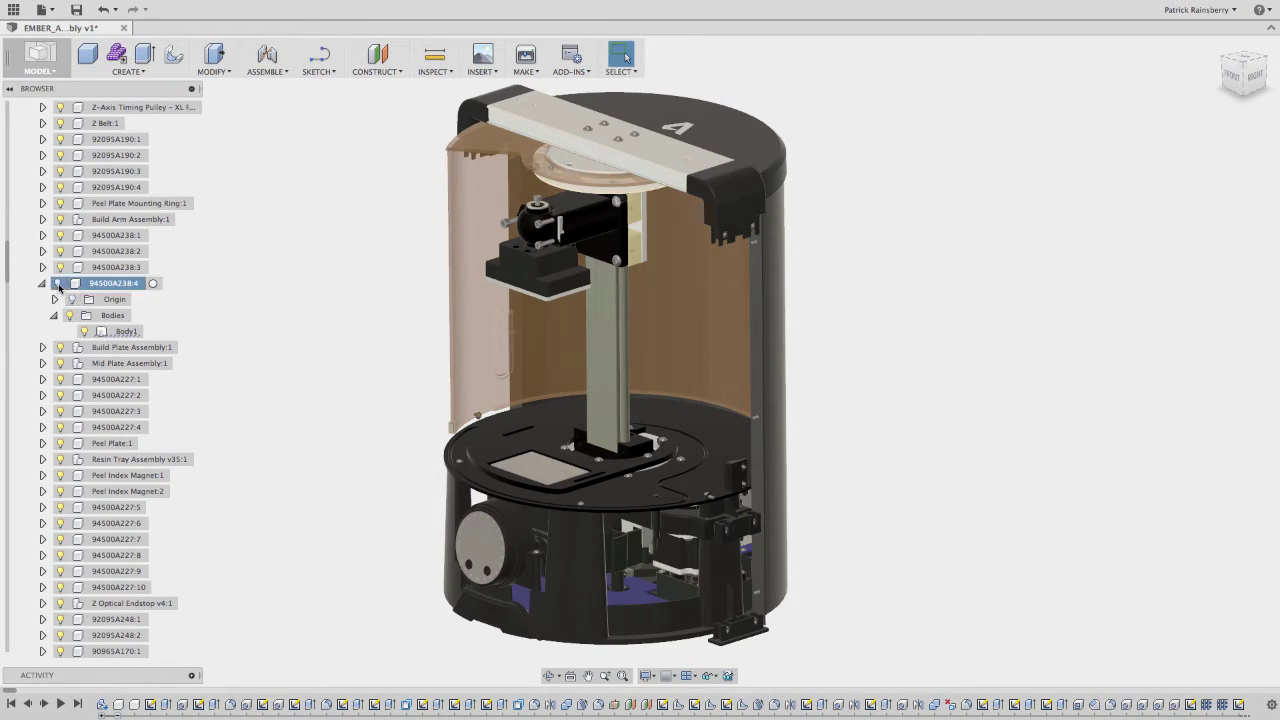
pyautogui.click(84, 332)
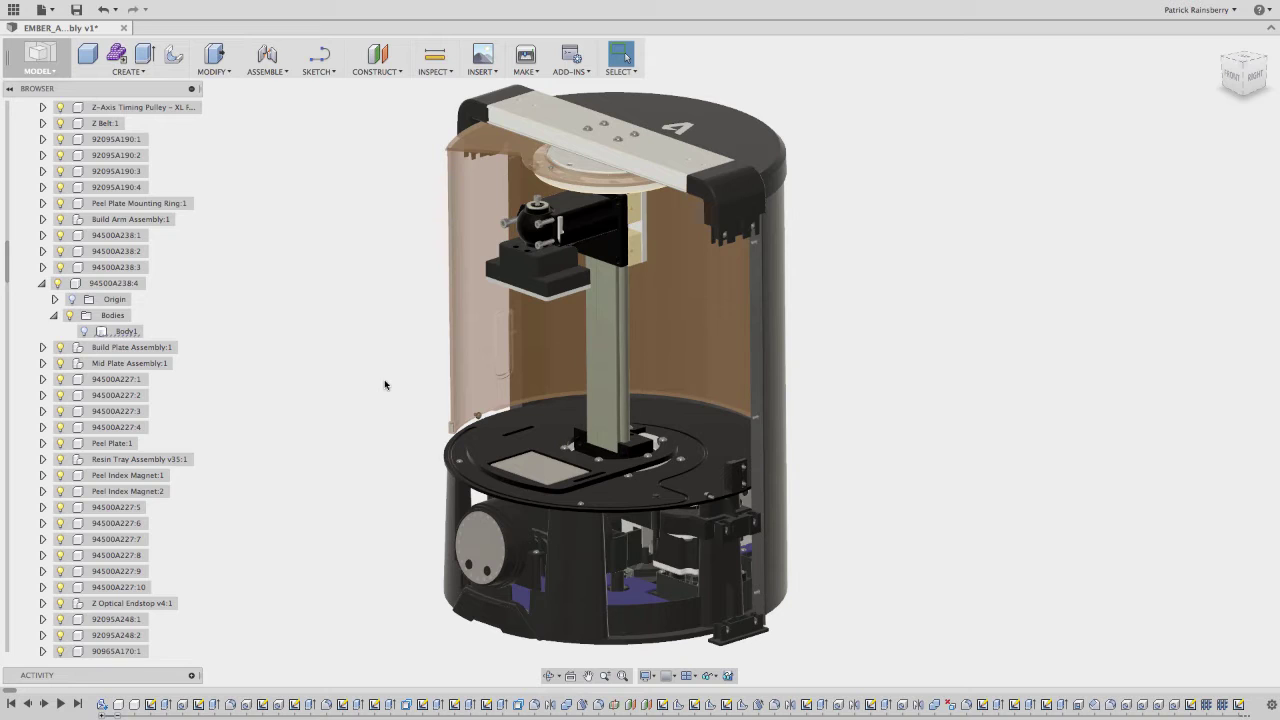
# - Show all bodies in the whole printer assembly at once
pyautogui.click(710, 676)
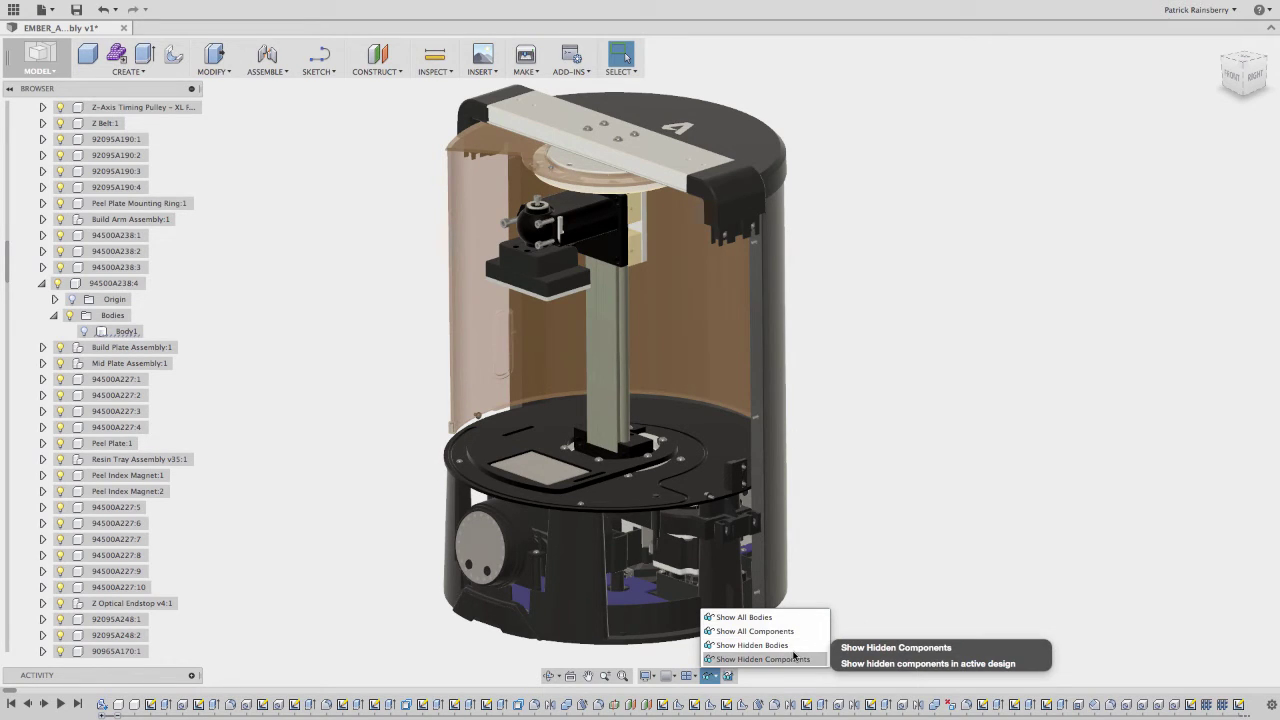
pyautogui.click(745, 617)
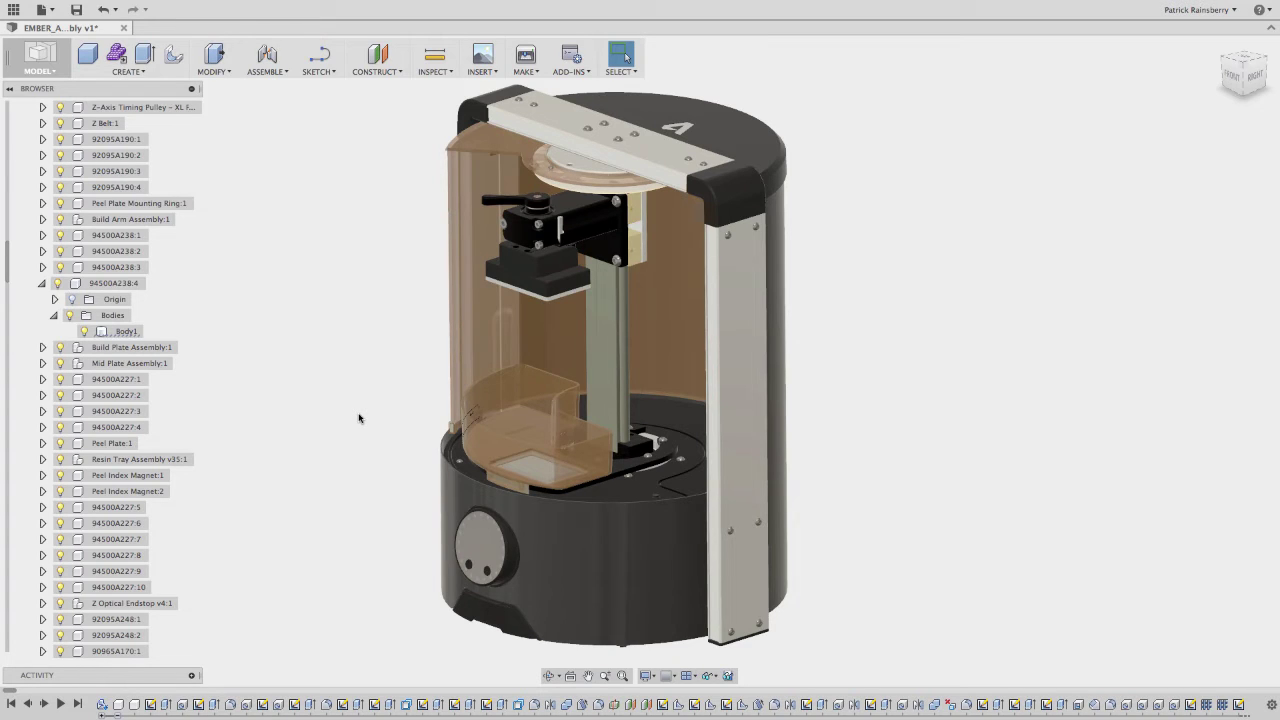
pyautogui.click(710, 676)
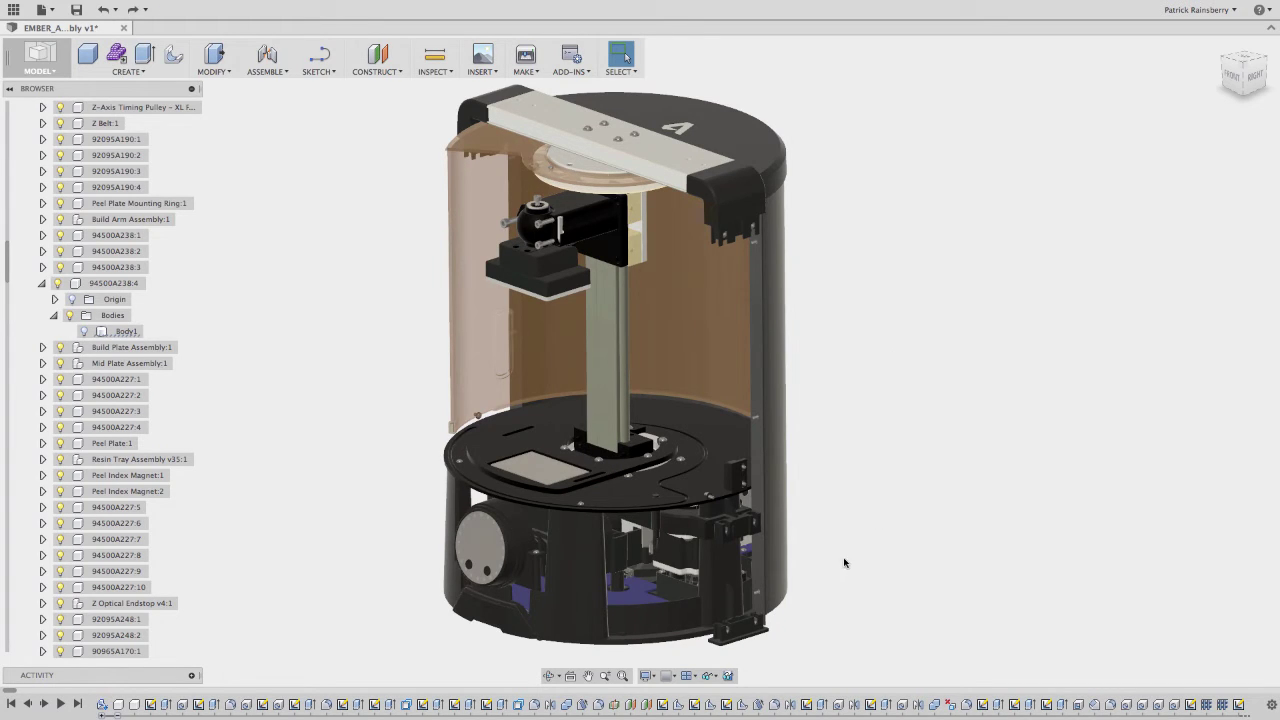
# - Bring the resin tray body back into the main display by toggling its visibility among the hidden bodies and swapping the display back
pyautogui.click(708, 676)
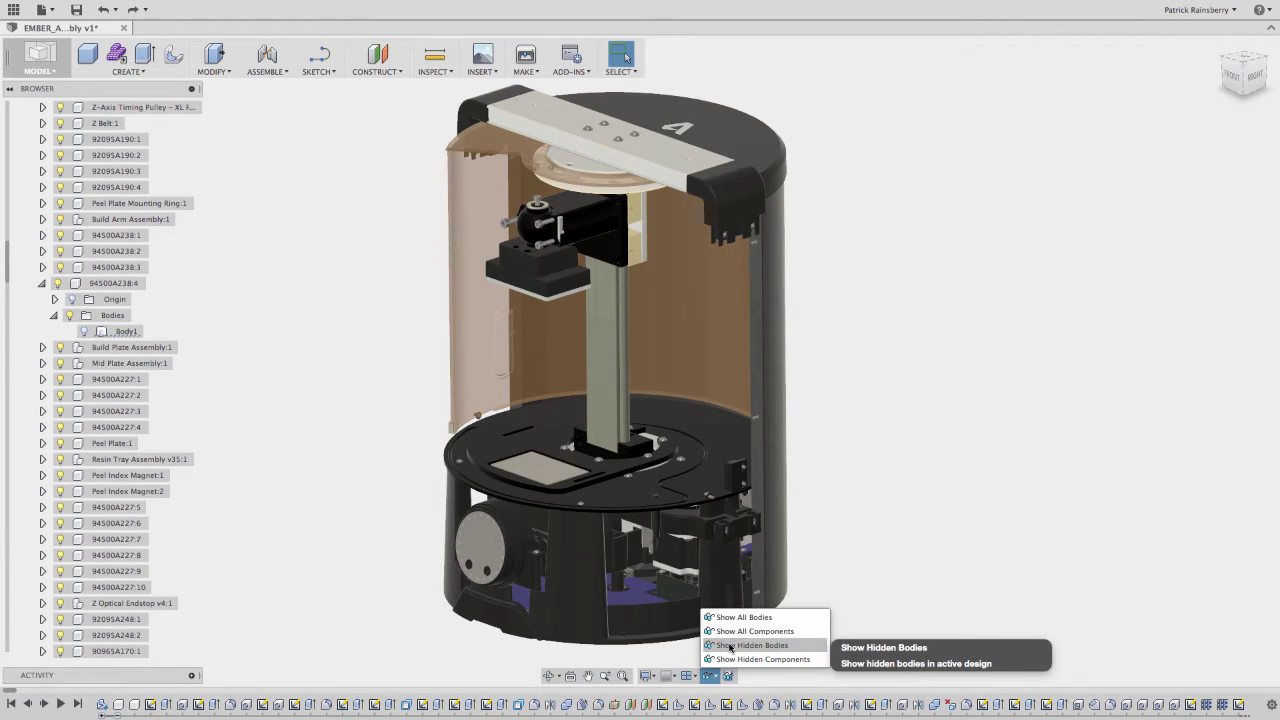
pyautogui.click(730, 646)
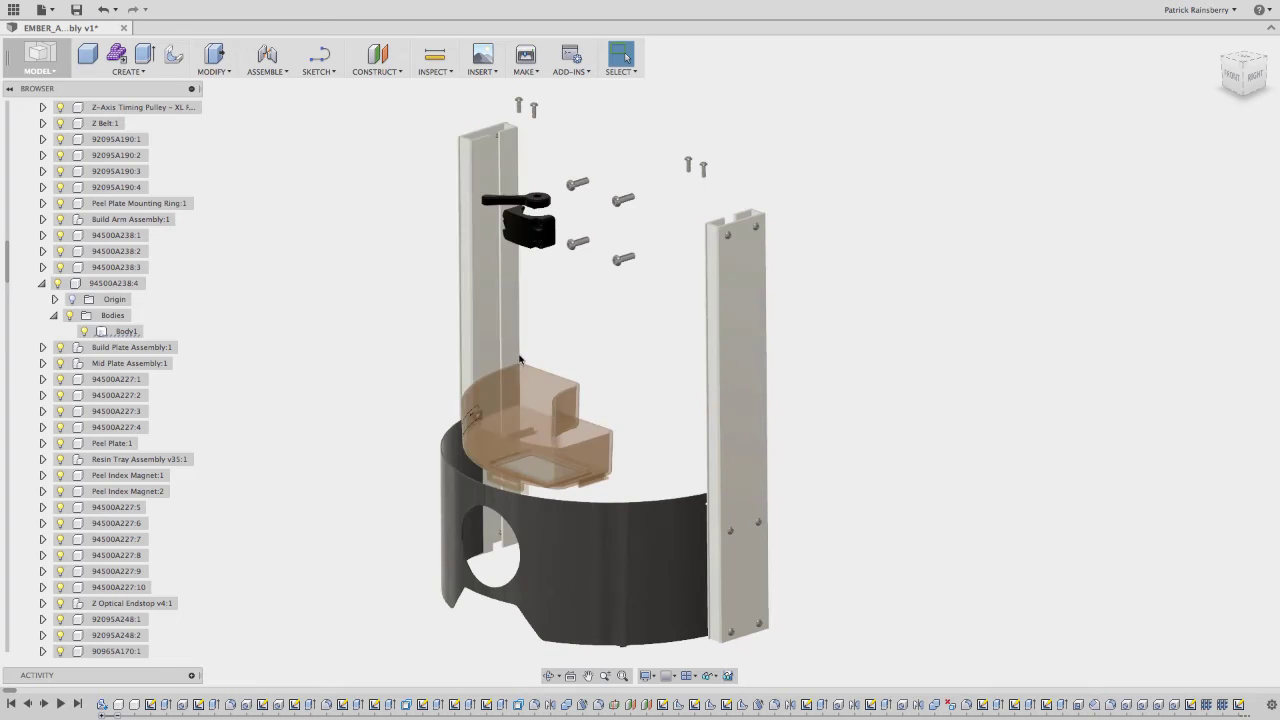
pyautogui.click(523, 433)
pyautogui.rightClick(523, 433)
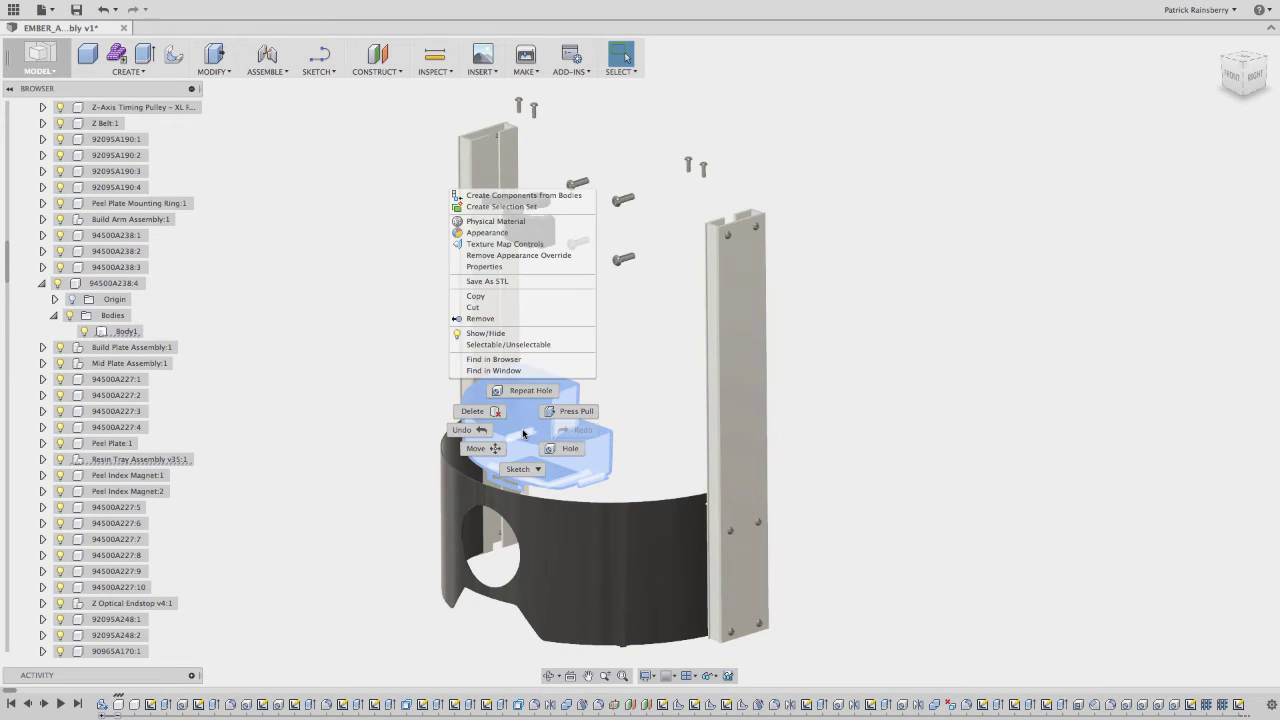
pyautogui.click(478, 333)
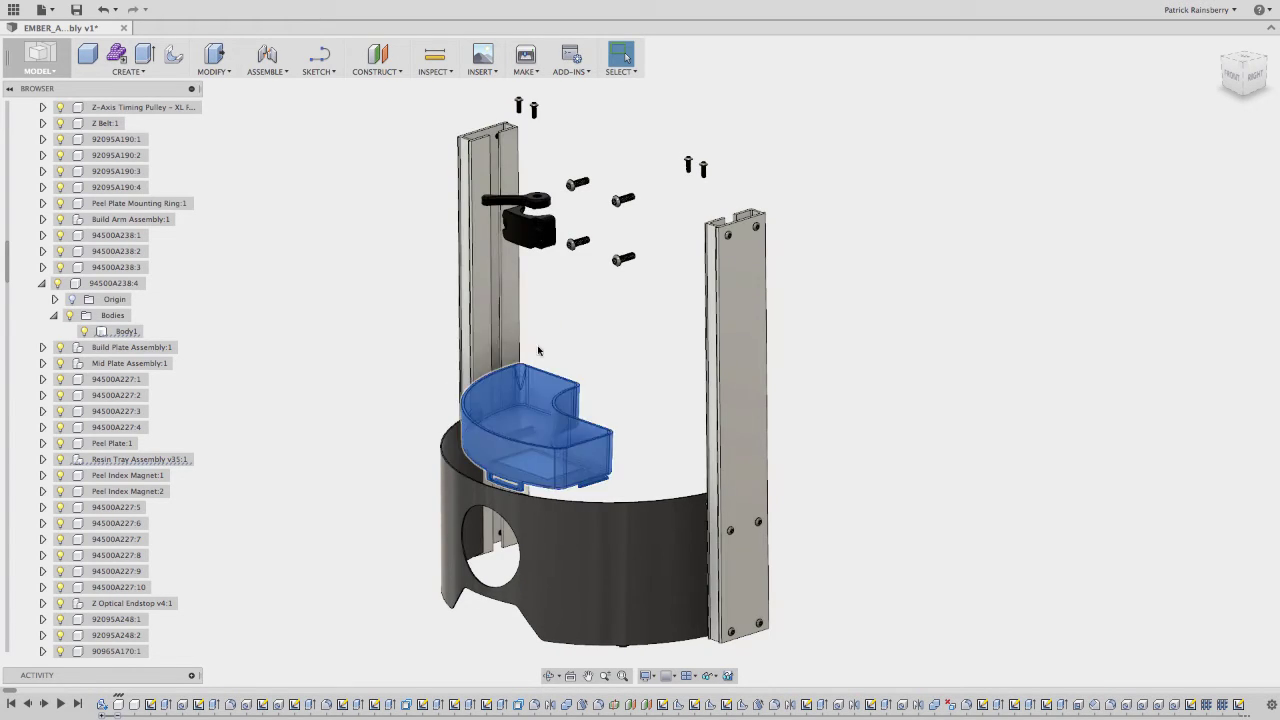
pyautogui.click(624, 357)
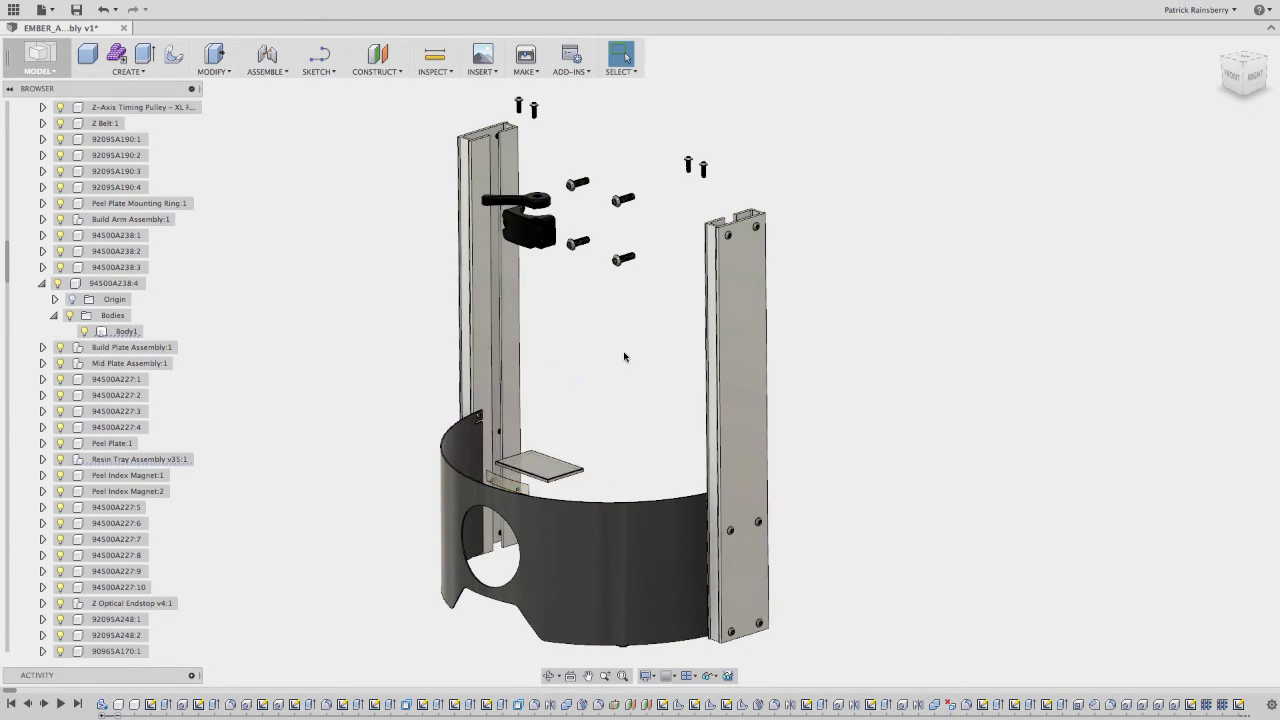
pyautogui.click(711, 680)
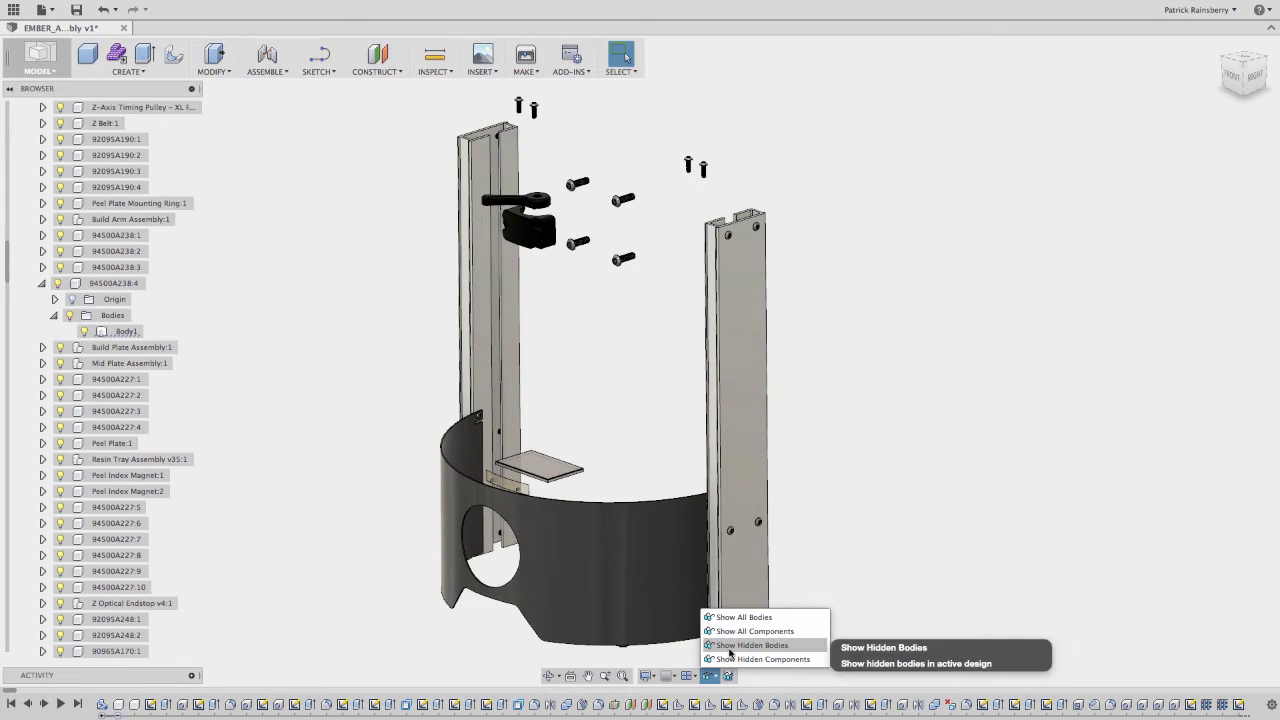
pyautogui.click(730, 654)
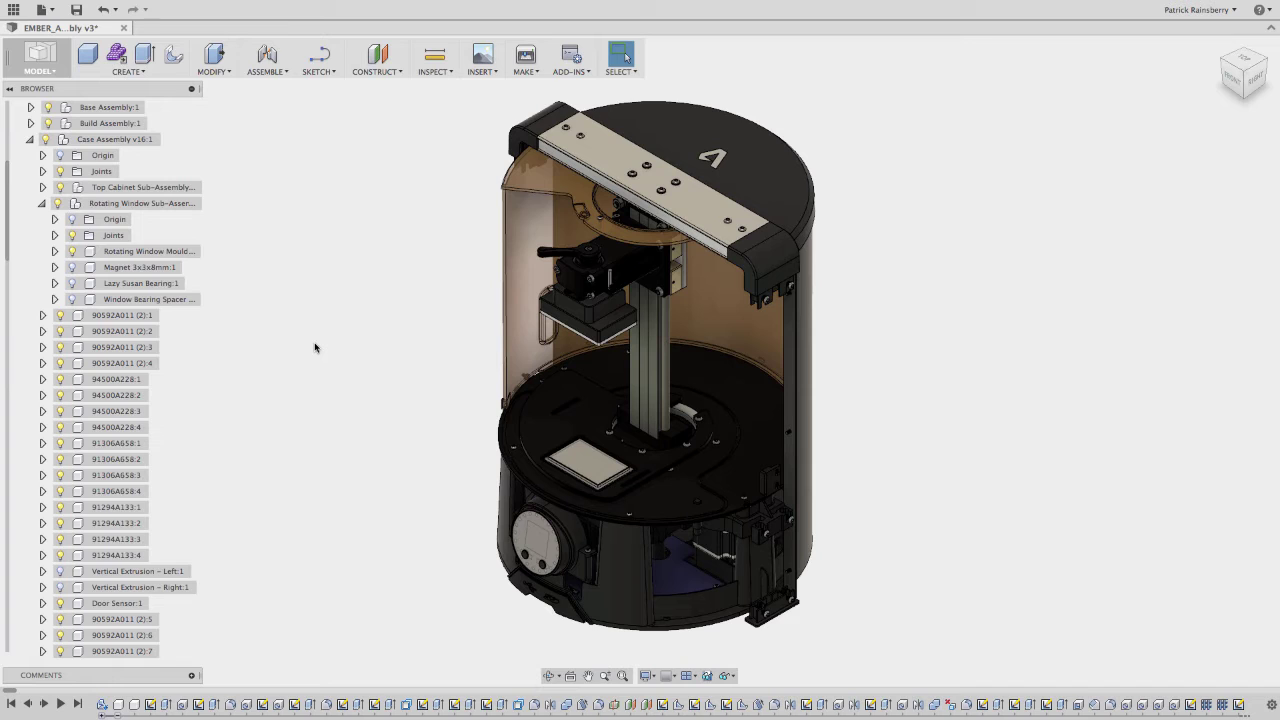
# - Toggle the visibility of the left and right Vertical Extrusion components
pyautogui.click(60, 571)
pyautogui.click(60, 587)
pyautogui.click(60, 587)
# - Bring the resin tray component back into the assembly by toggling its visibility among the hidden components and swapping the display back
pyautogui.click(729, 677)
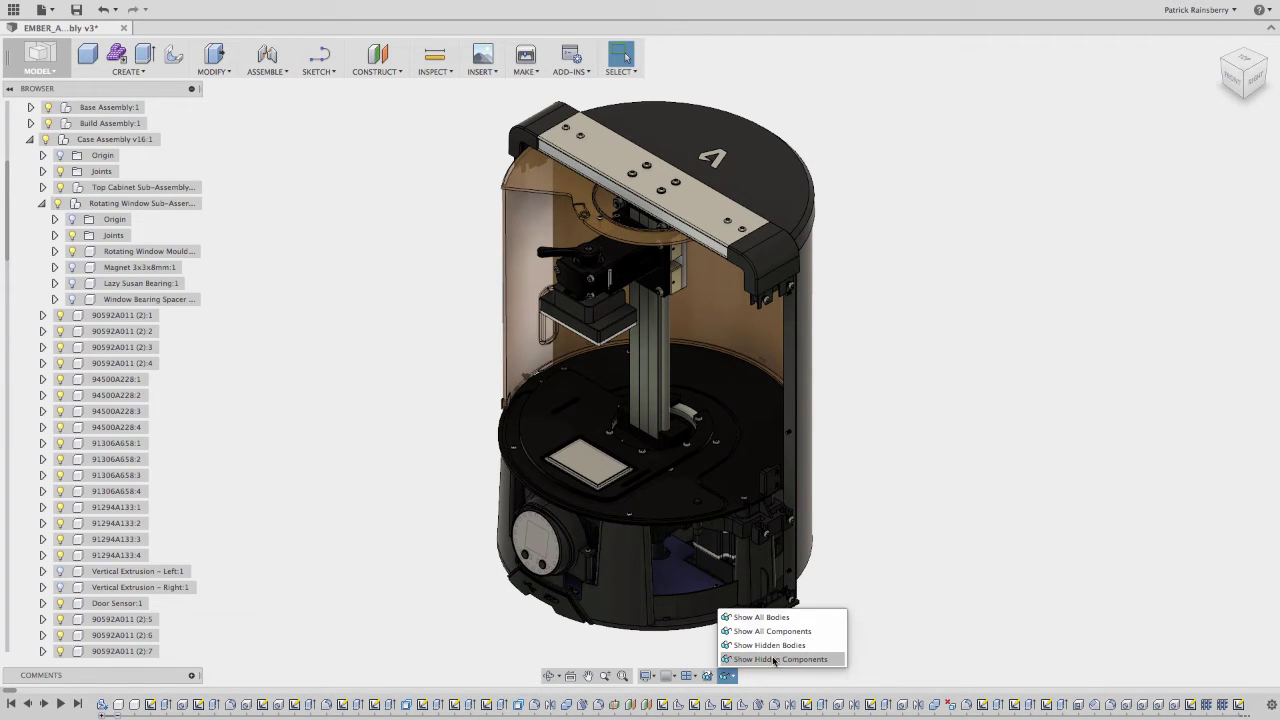
pyautogui.click(774, 660)
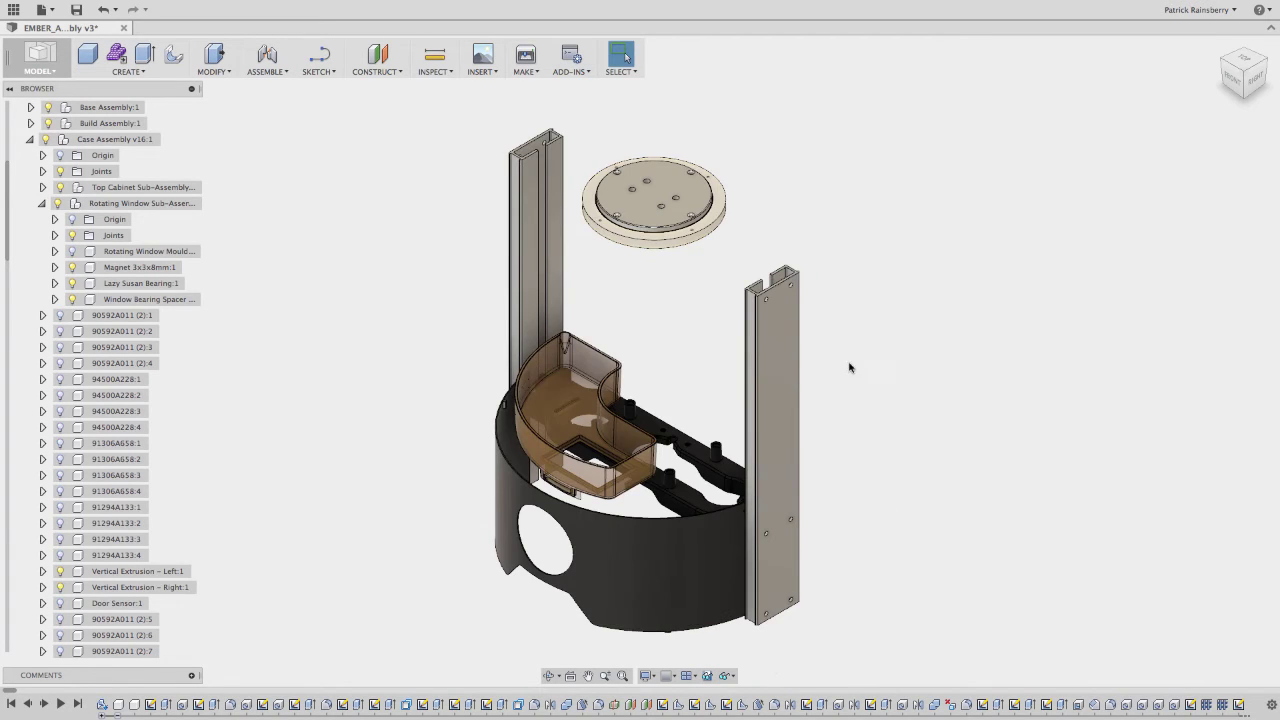
pyautogui.click(556, 388)
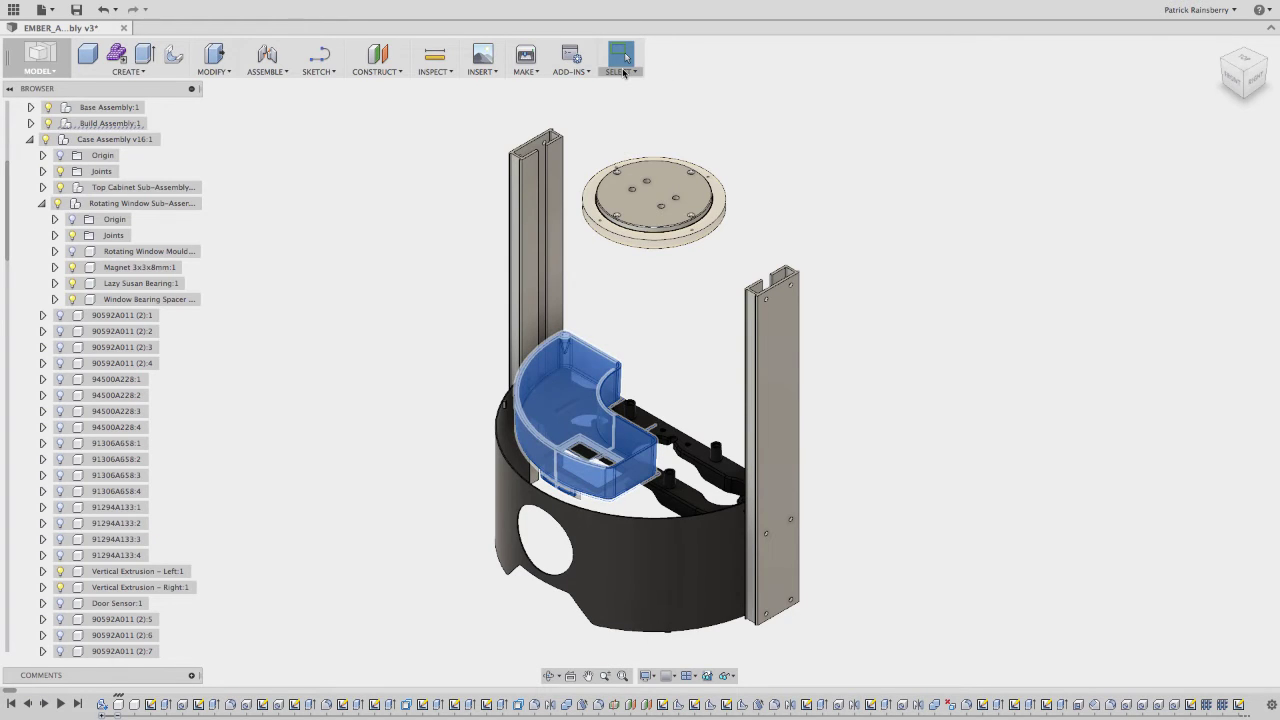
pyautogui.click(622, 71)
pyautogui.moveTo(637, 145)
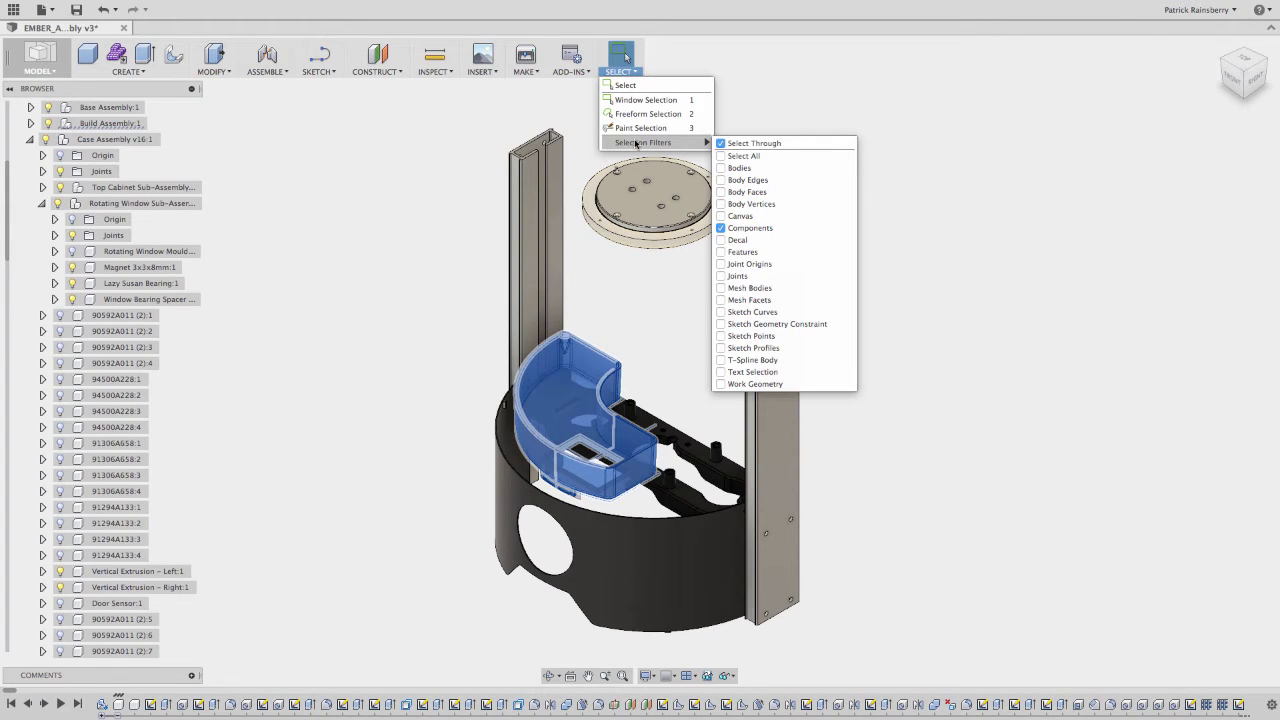
pyautogui.rightClick(553, 390)
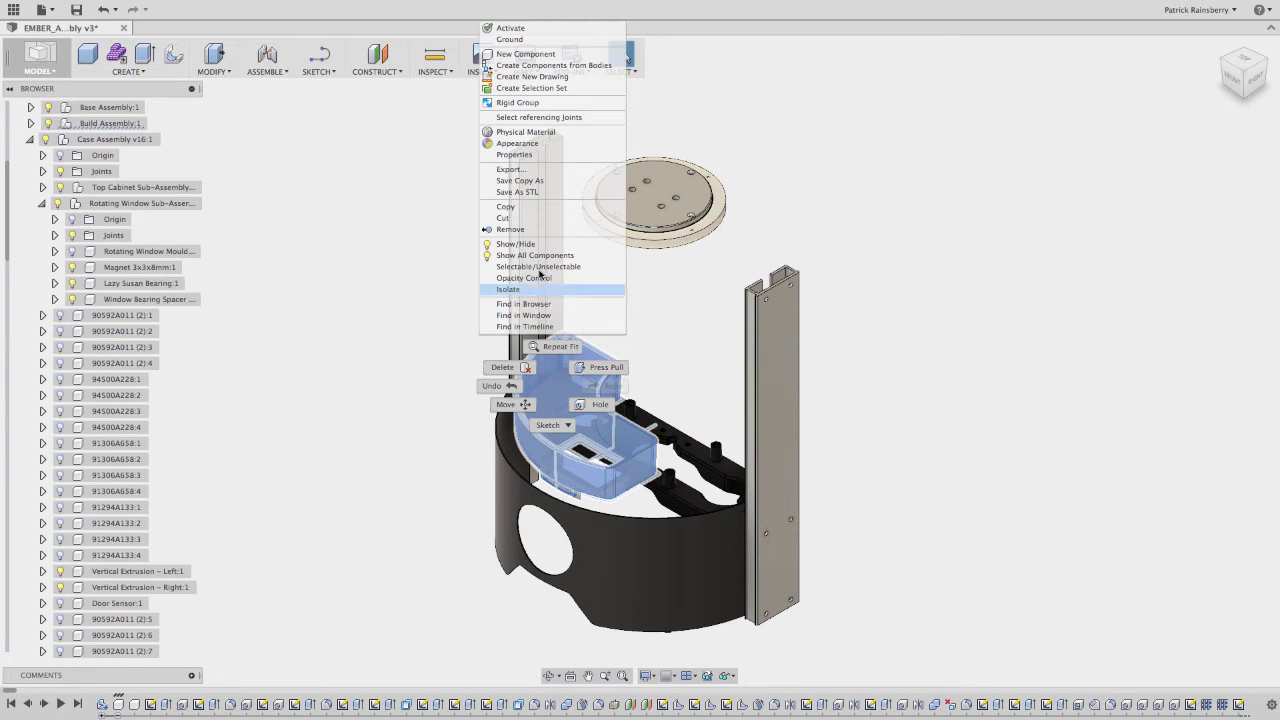
pyautogui.click(515, 244)
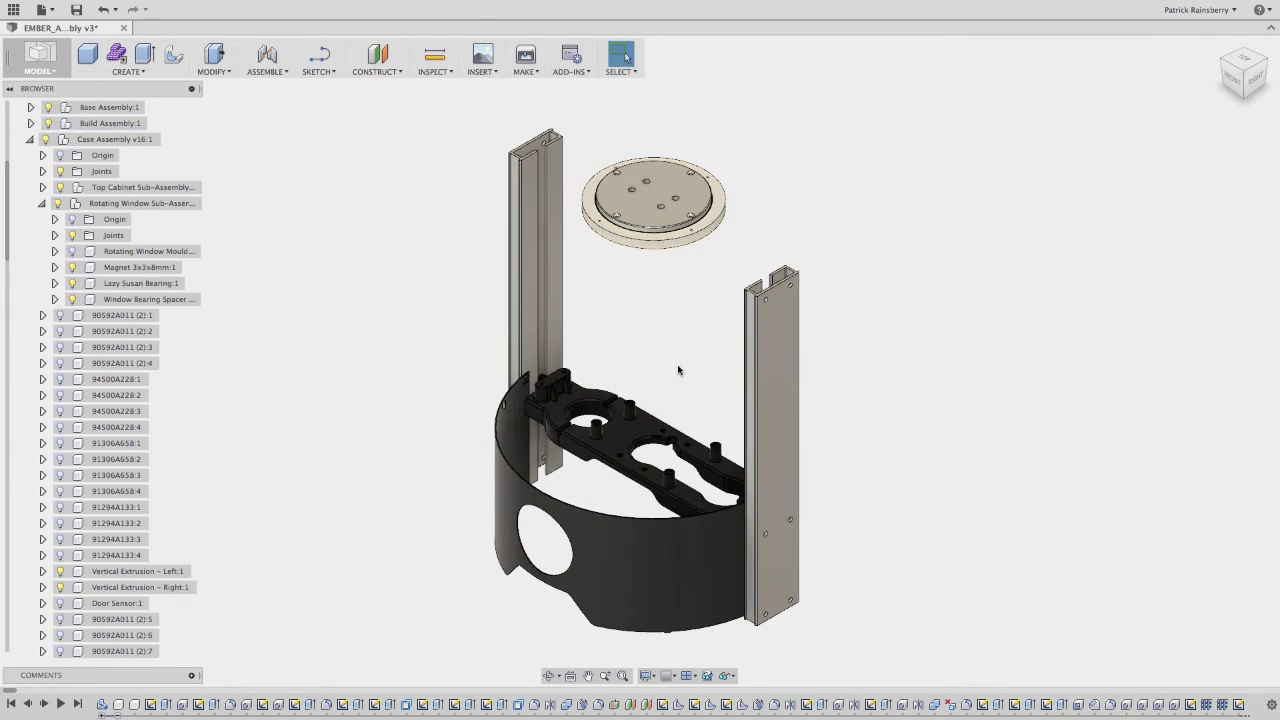
pyautogui.click(736, 676)
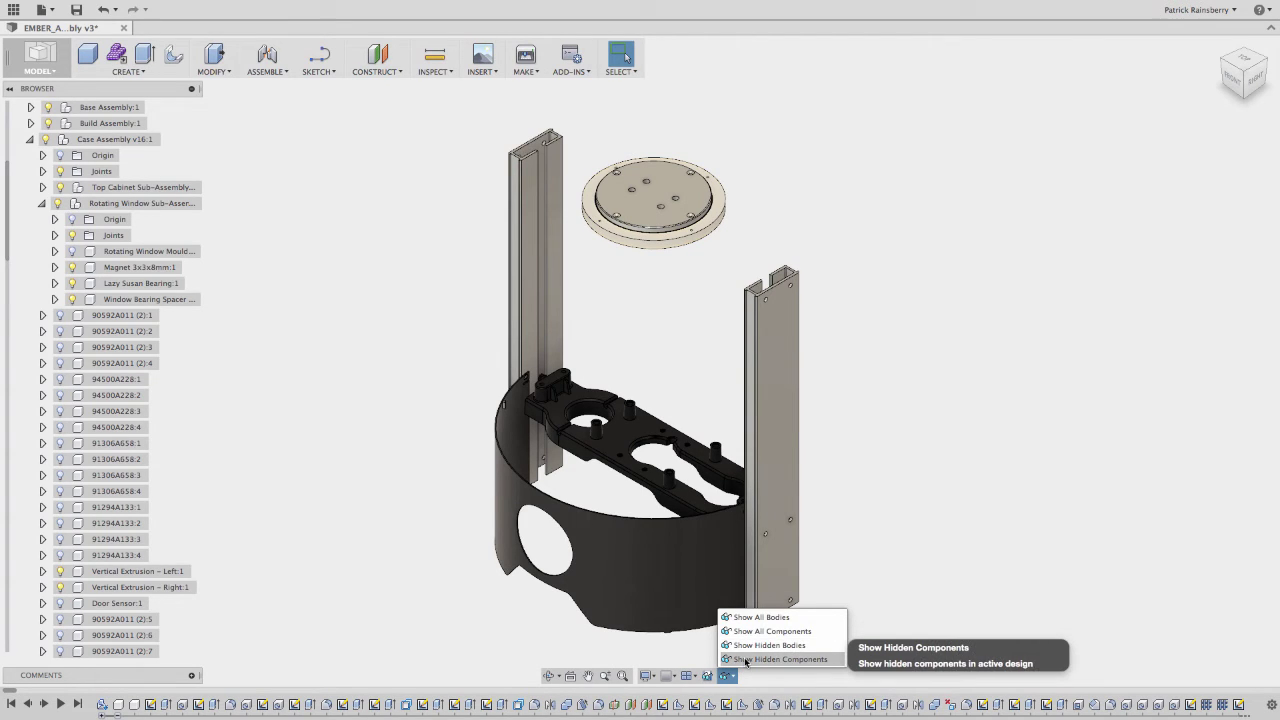
pyautogui.click(745, 660)
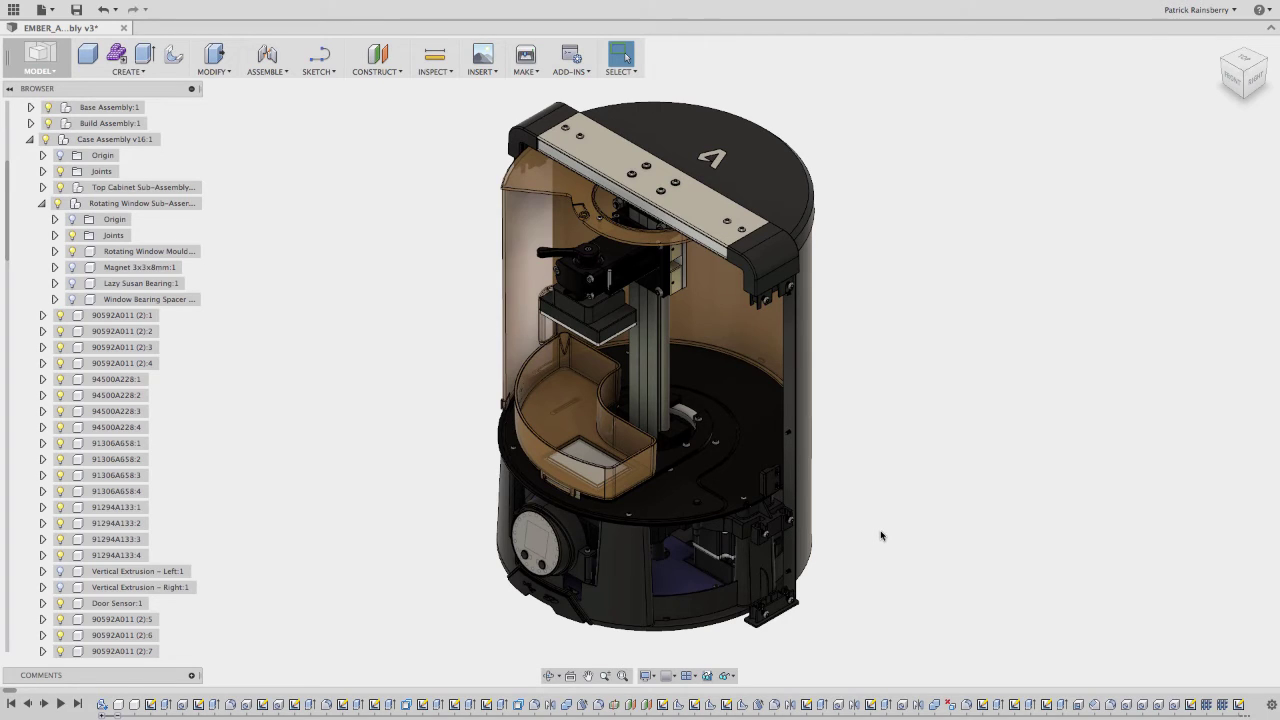
# - Save the current display condition with Display Saver under the name Ember1
pyautogui.click(707, 676)
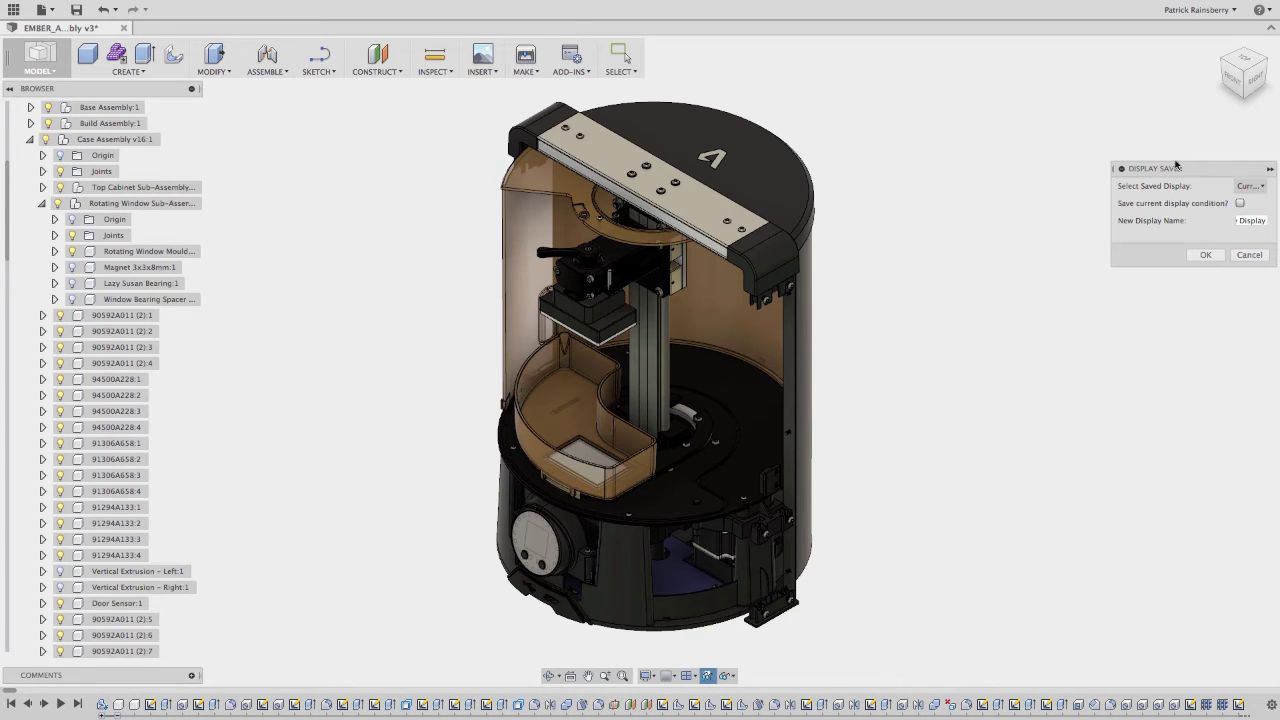
pyautogui.moveTo(1180, 167); pyautogui.dragTo(922, 195)
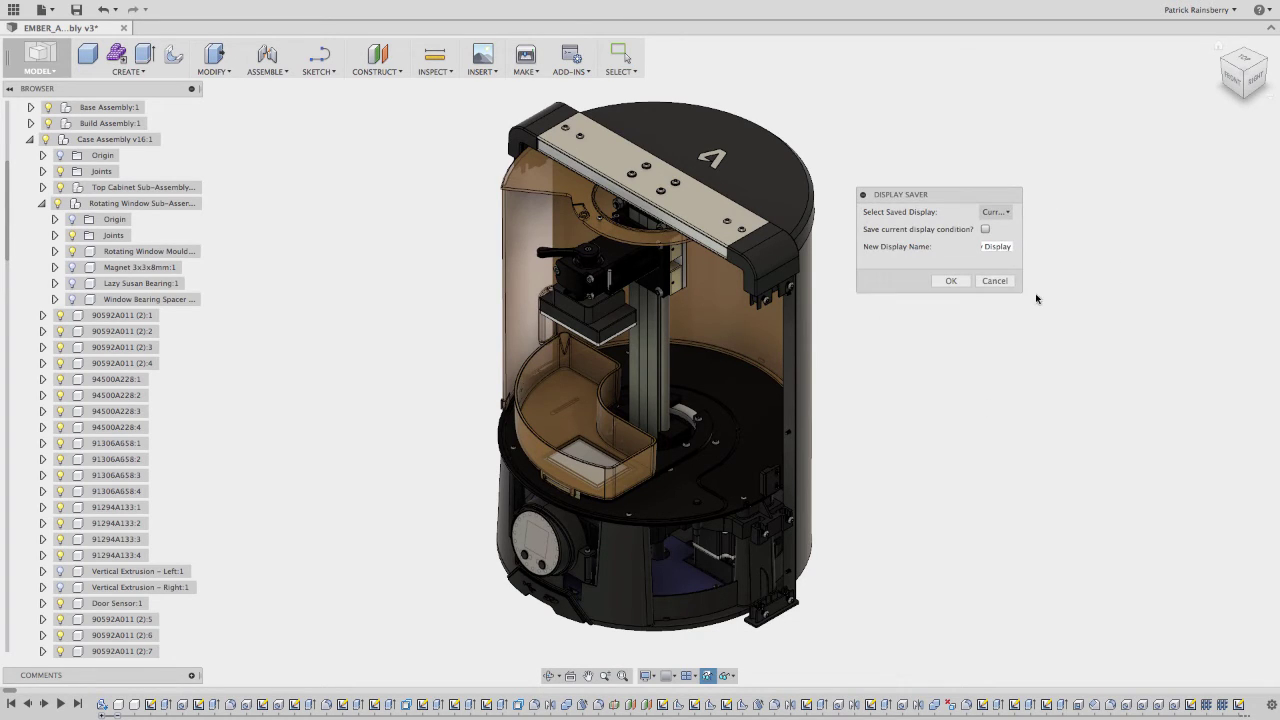
pyautogui.moveTo(1020, 290); pyautogui.dragTo(1129, 286)
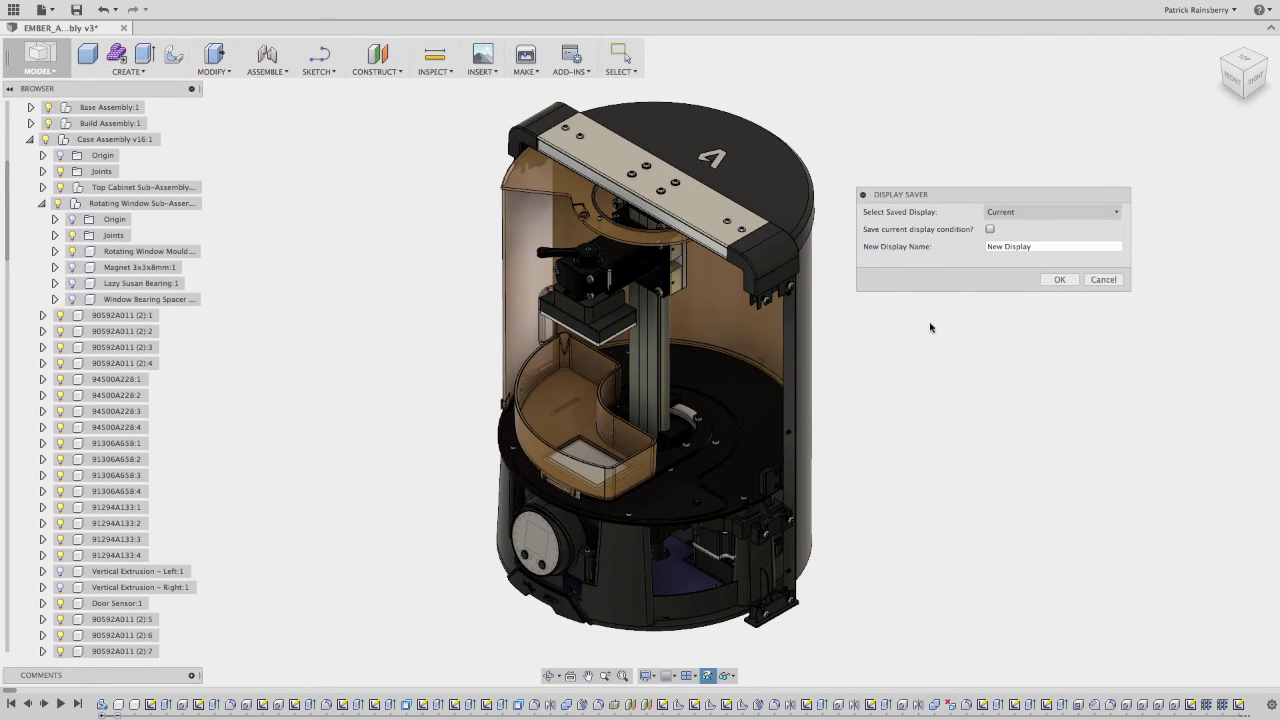
pyautogui.click(990, 229)
pyautogui.moveTo(1050, 232); pyautogui.dragTo(951, 234)
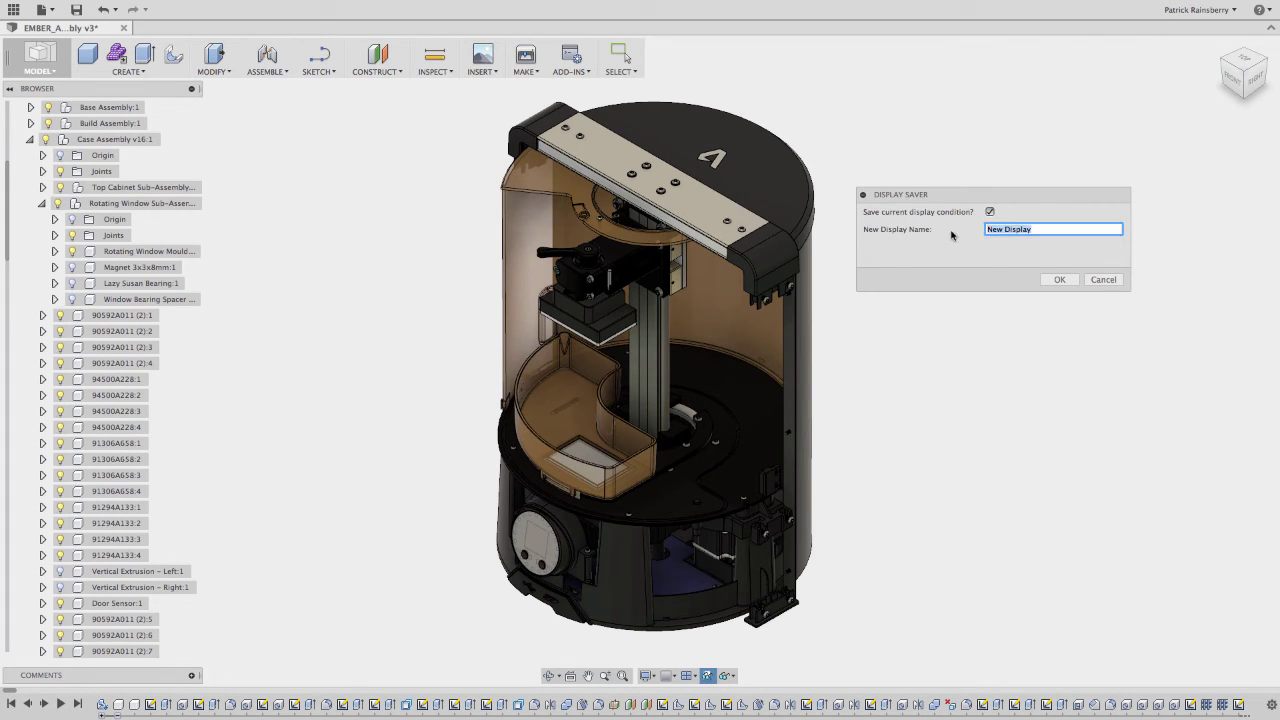
pyautogui.write('Ember1')
pyautogui.click(1059, 279)
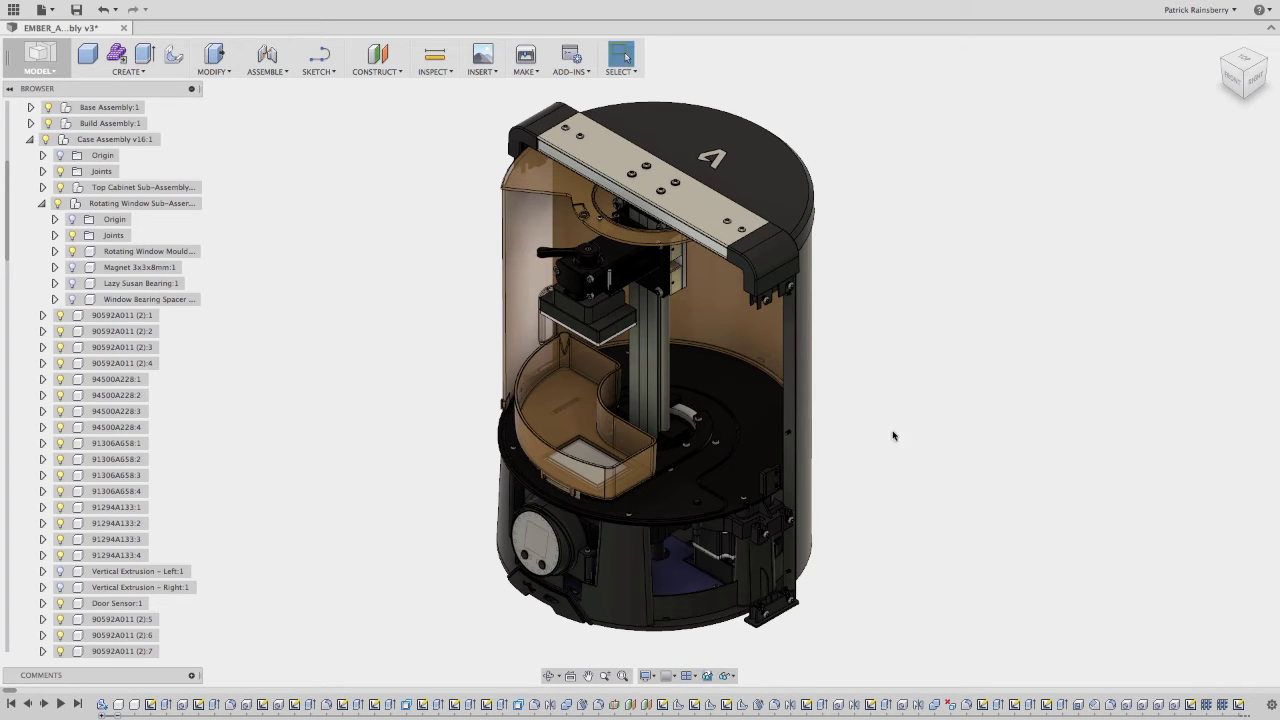
# - Hide the resin tray, the rotating window and the rear case shell together
pyautogui.click(574, 399)
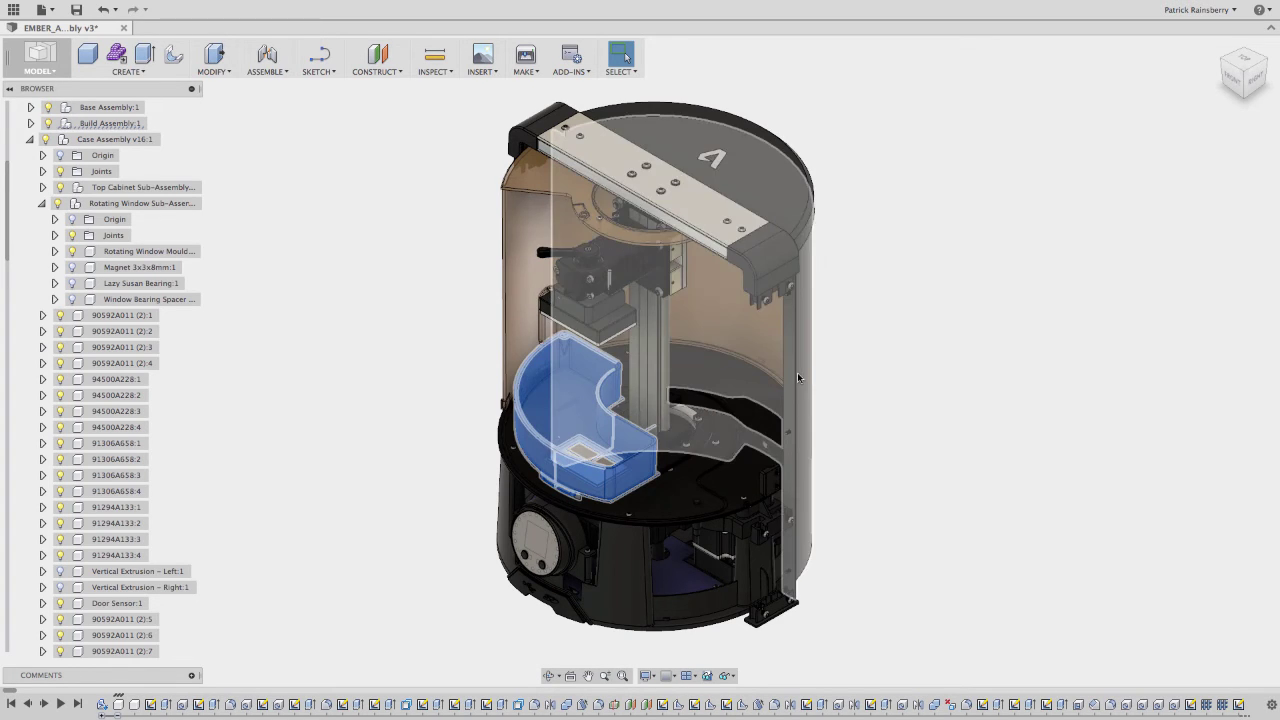
pyautogui.keyDown('shift'); pyautogui.click(797, 372); pyautogui.keyUp('shift')
pyautogui.keyDown('shift'); pyautogui.click(724, 286); pyautogui.keyUp('shift')
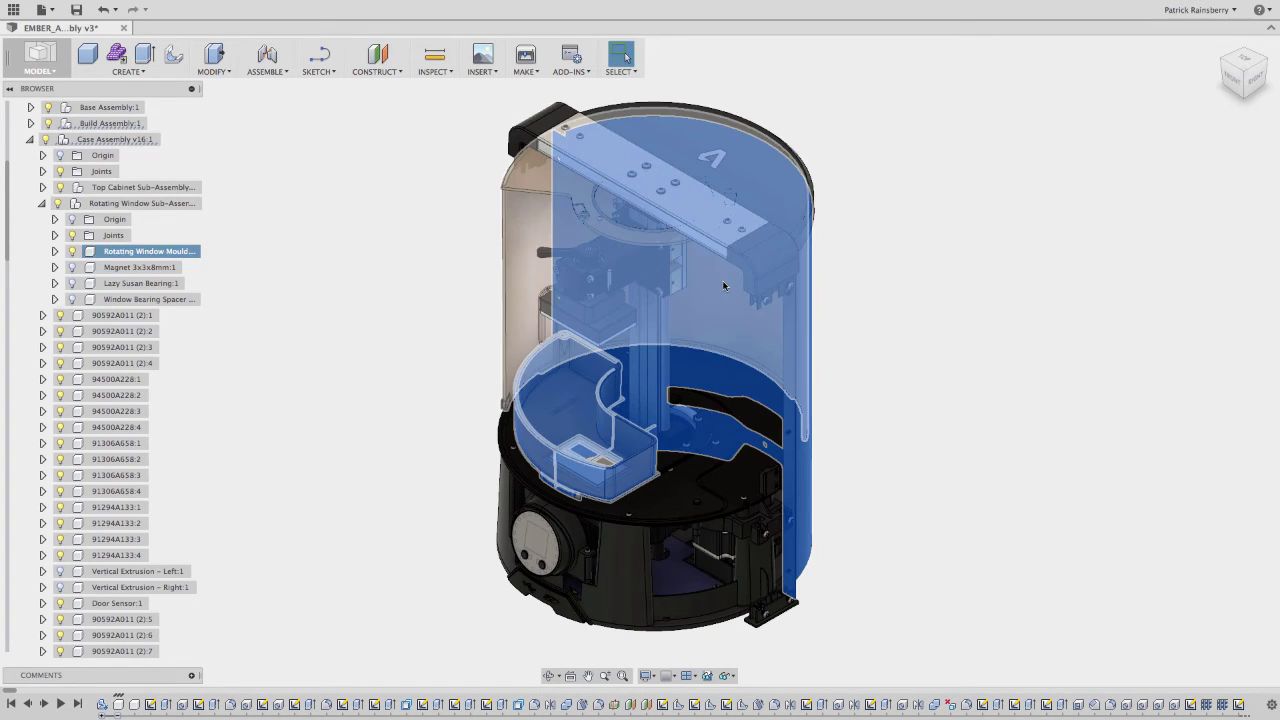
pyautogui.keyDown('shift'); pyautogui.click(875, 350); pyautogui.keyUp('shift')
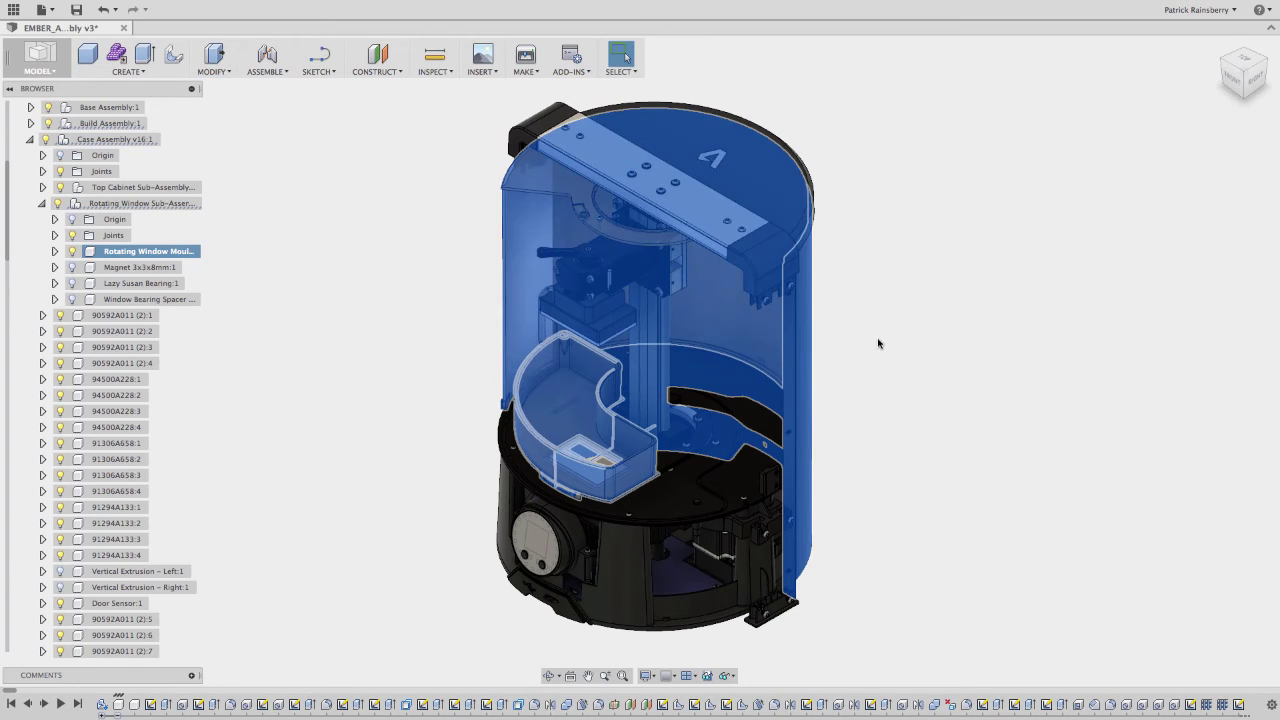
pyautogui.rightClick(876, 348)
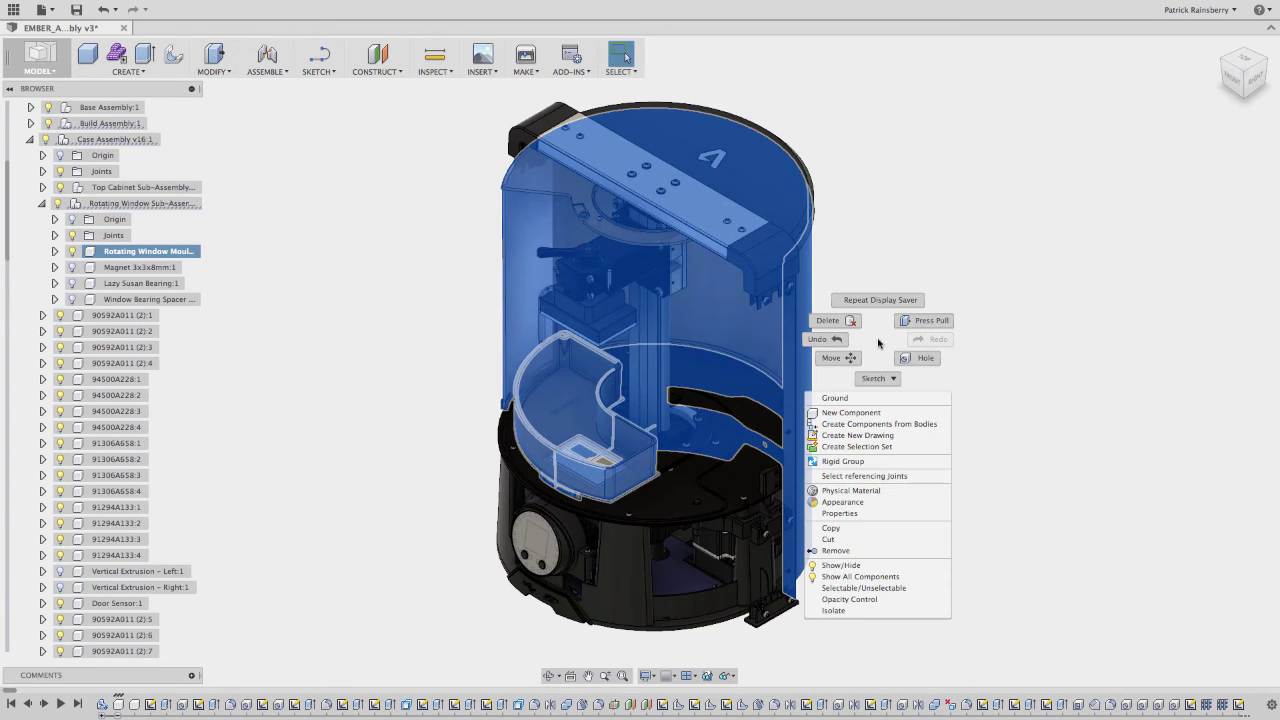
pyautogui.click(860, 566)
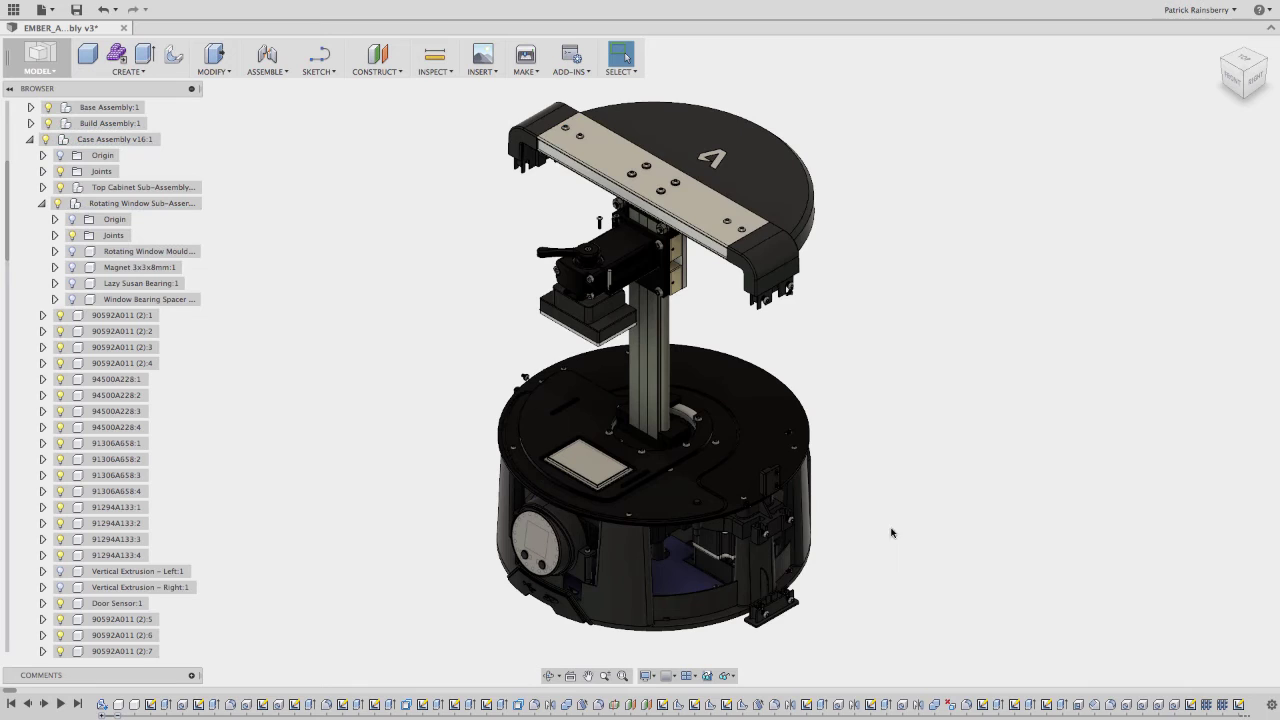
# - Hide the black top cover of the Top Cabinet Sub-Assembly
pyautogui.click(780, 181)
pyautogui.rightClick(888, 226)
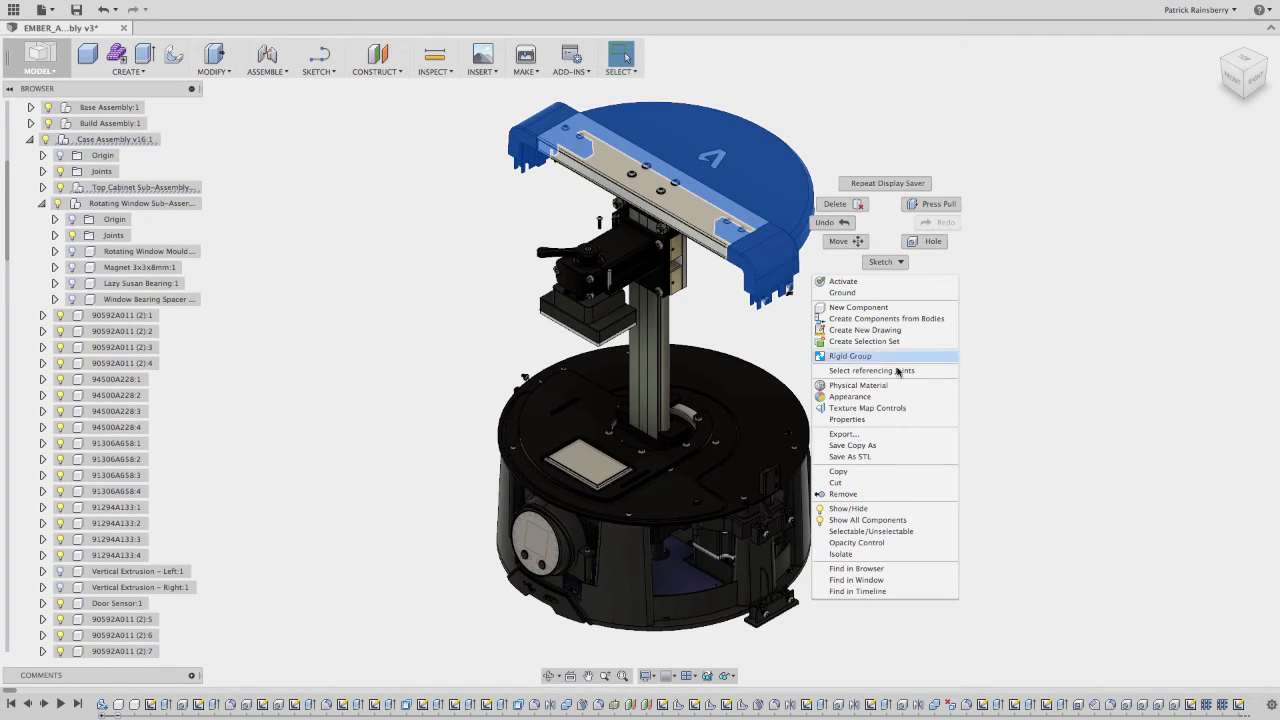
pyautogui.click(881, 508)
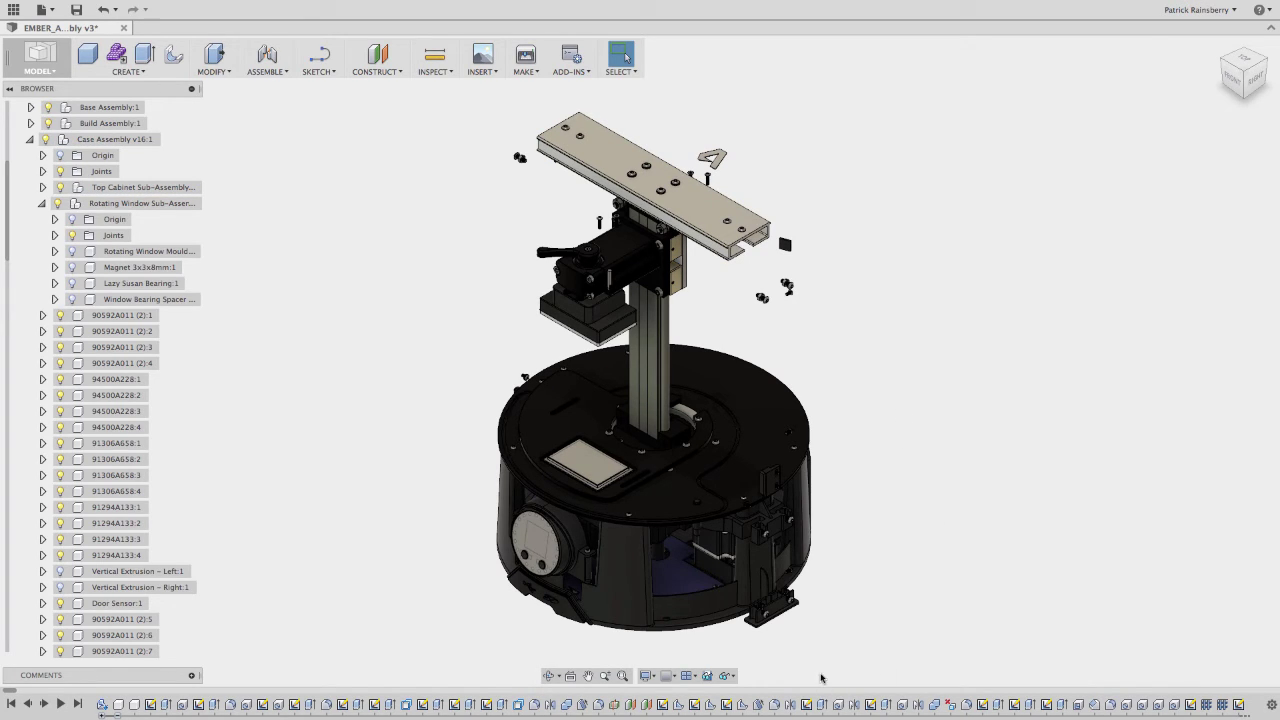
# - Save the current display condition with Display Saver under the name Ember2
pyautogui.click(707, 676)
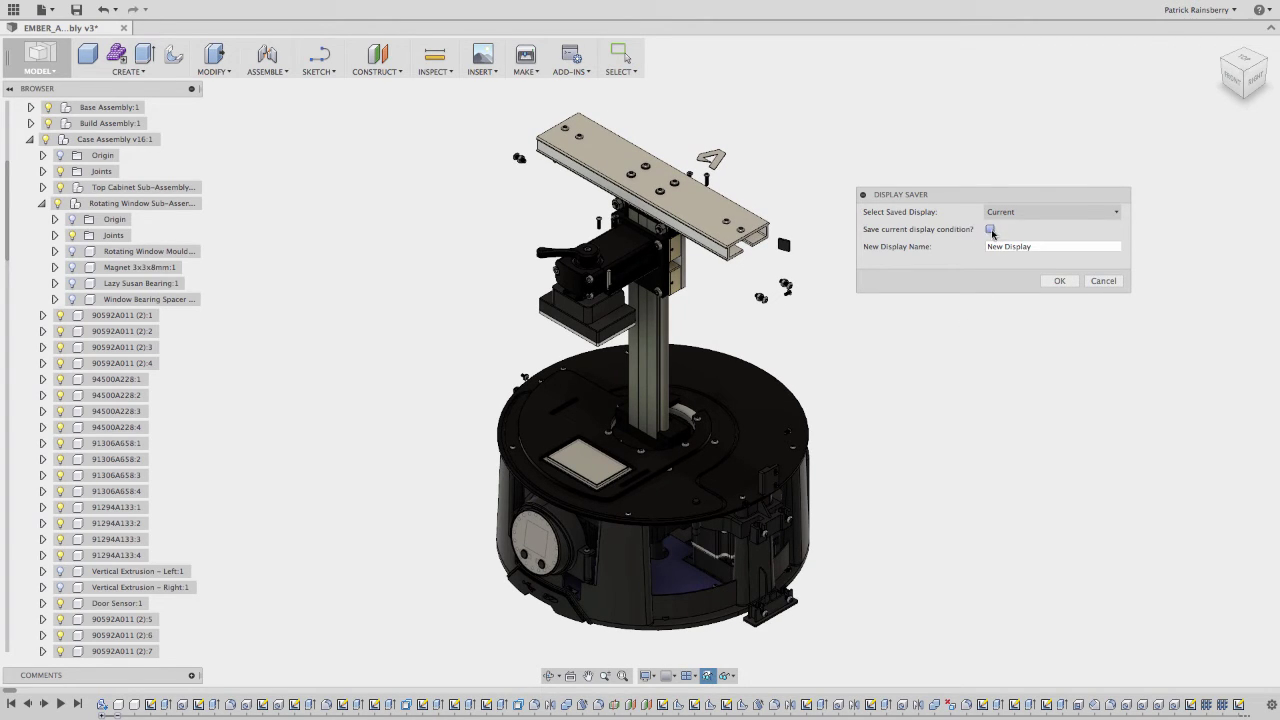
pyautogui.click(991, 230)
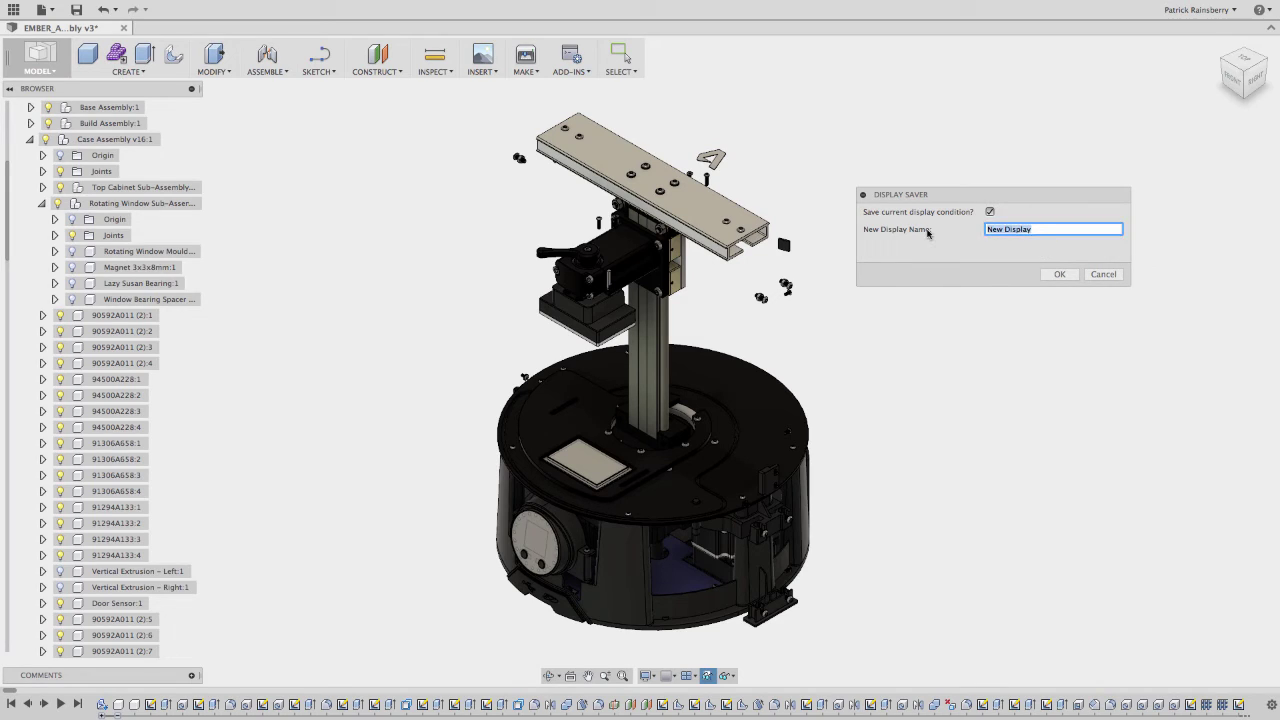
pyautogui.write('Ember2')
pyautogui.click(1064, 275)
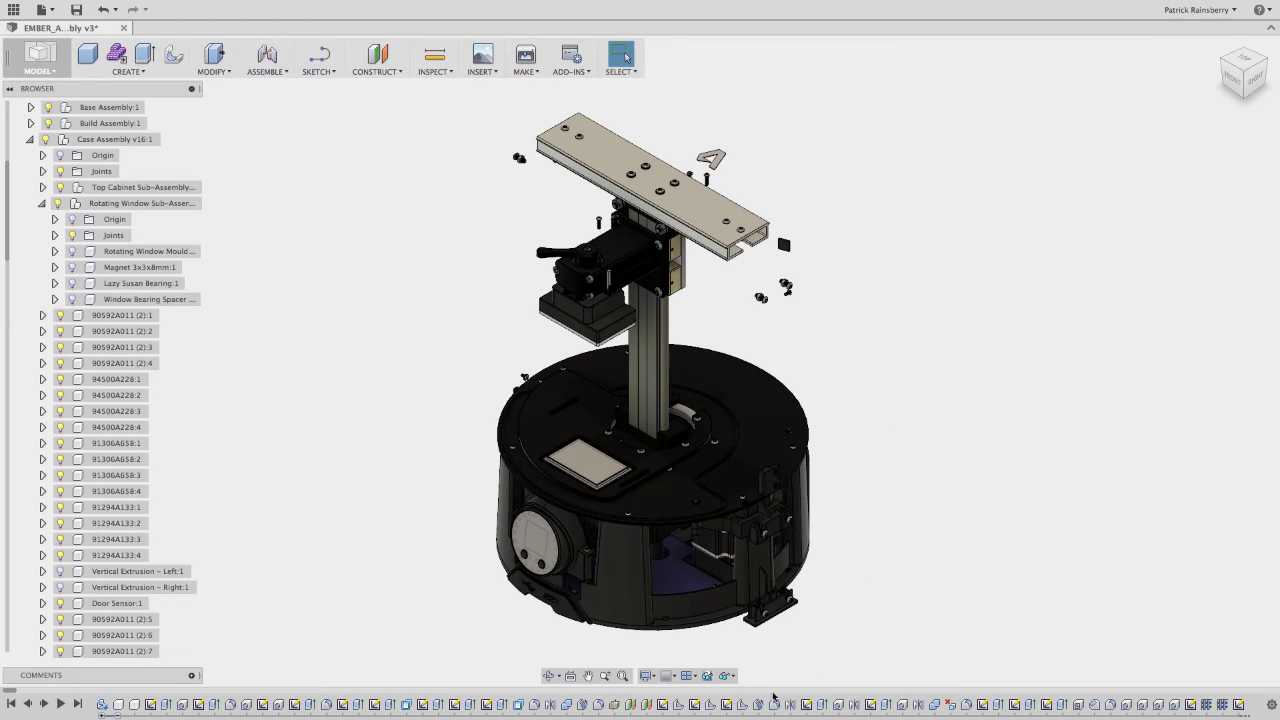
# - Show all components of the assembly and save this display condition in Display Saver as All Components
pyautogui.click(732, 677)
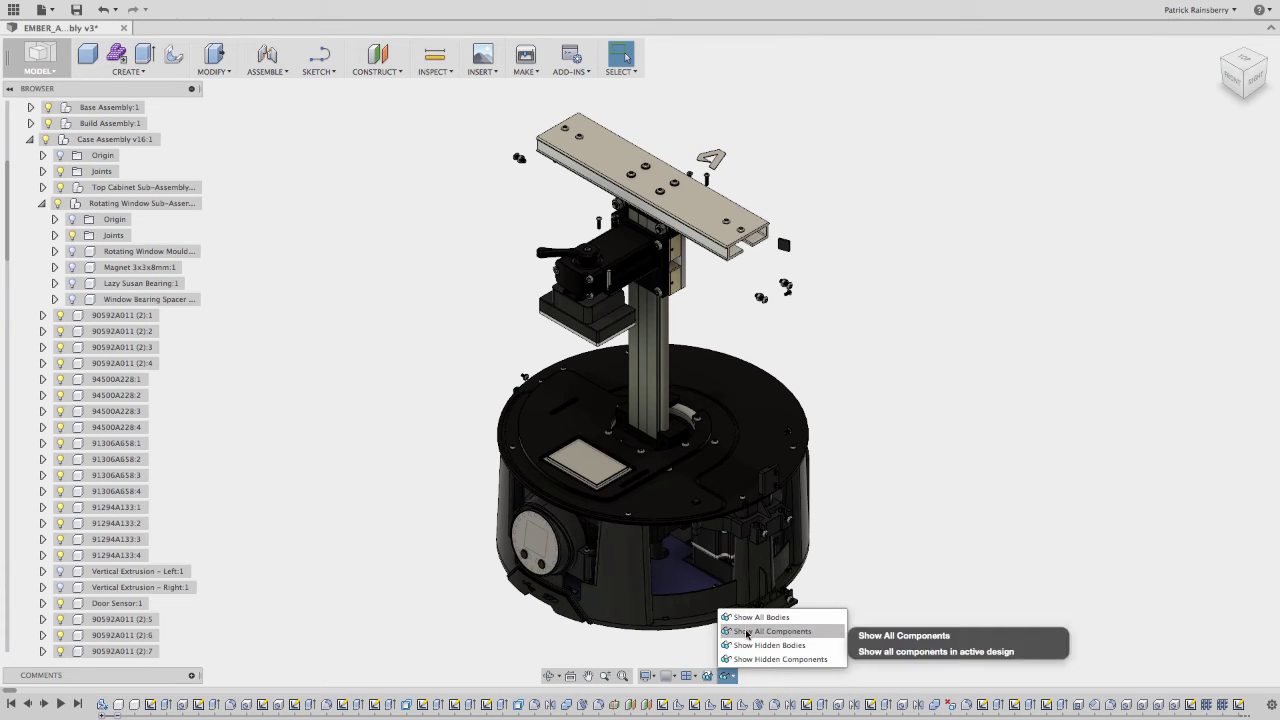
pyautogui.click(747, 632)
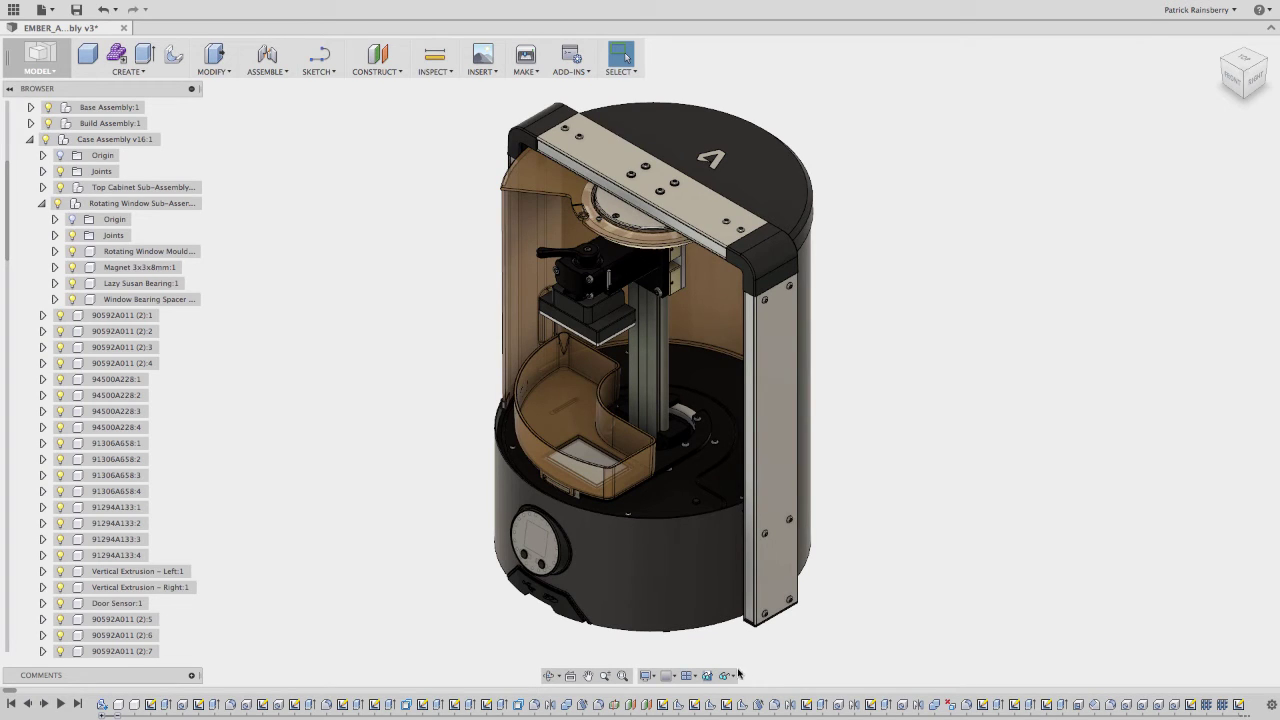
pyautogui.click(706, 677)
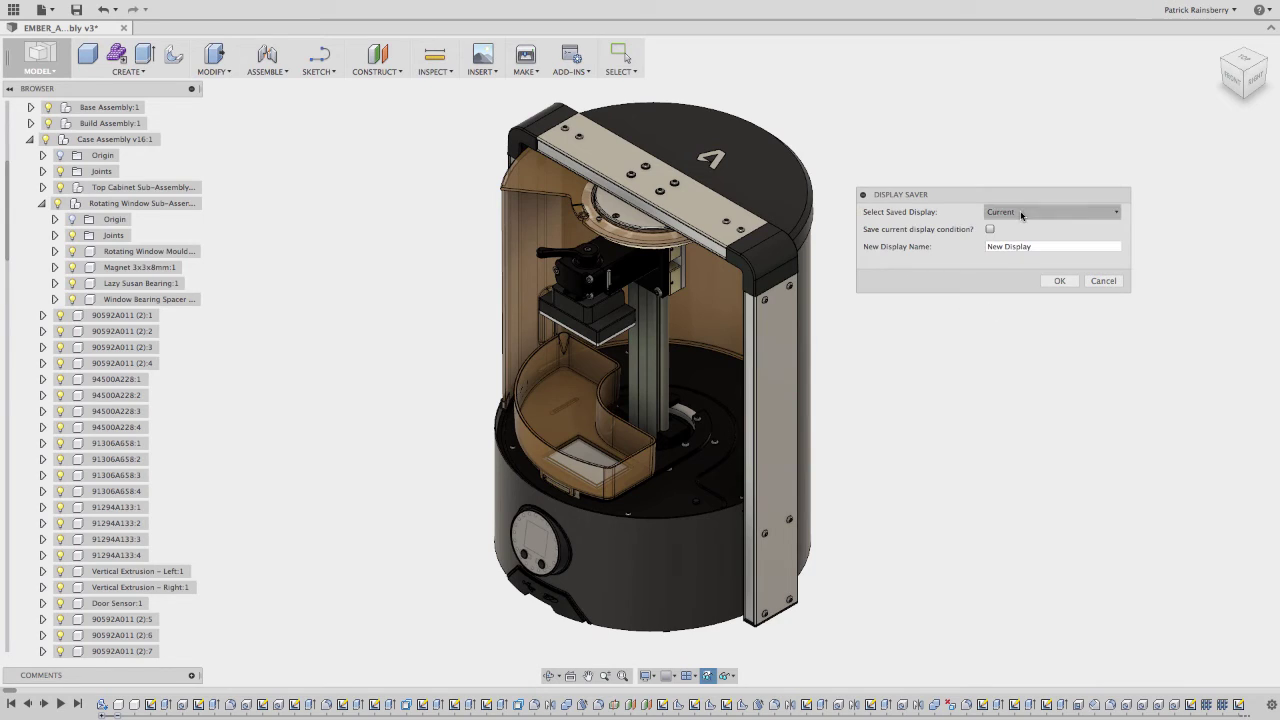
pyautogui.click(990, 229)
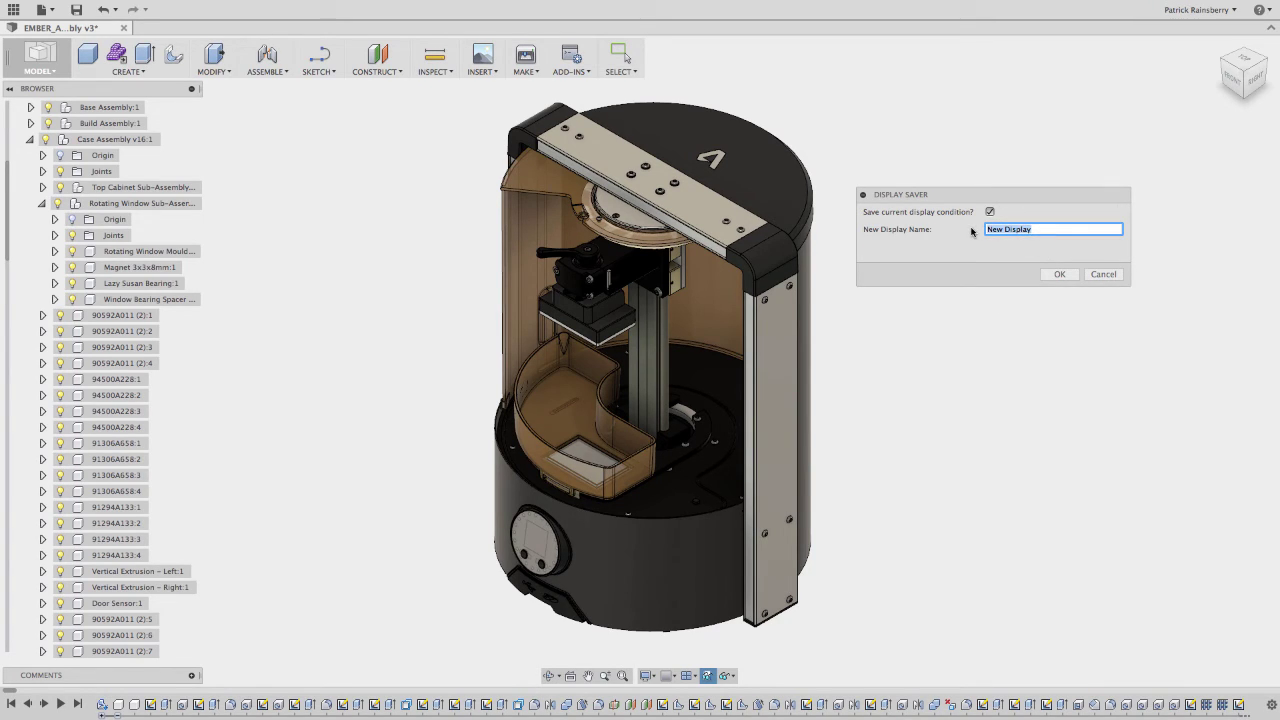
pyautogui.write('All Components')
pyautogui.click(1055, 274)
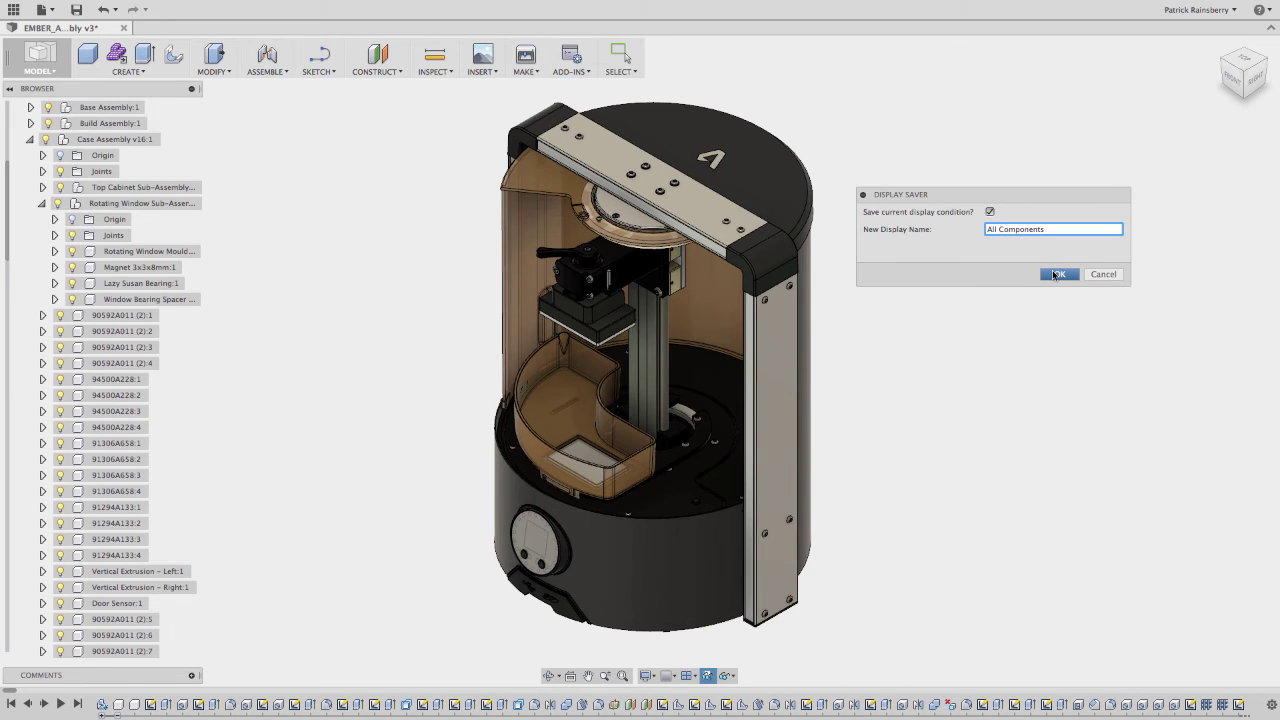
pyautogui.click(1055, 274)
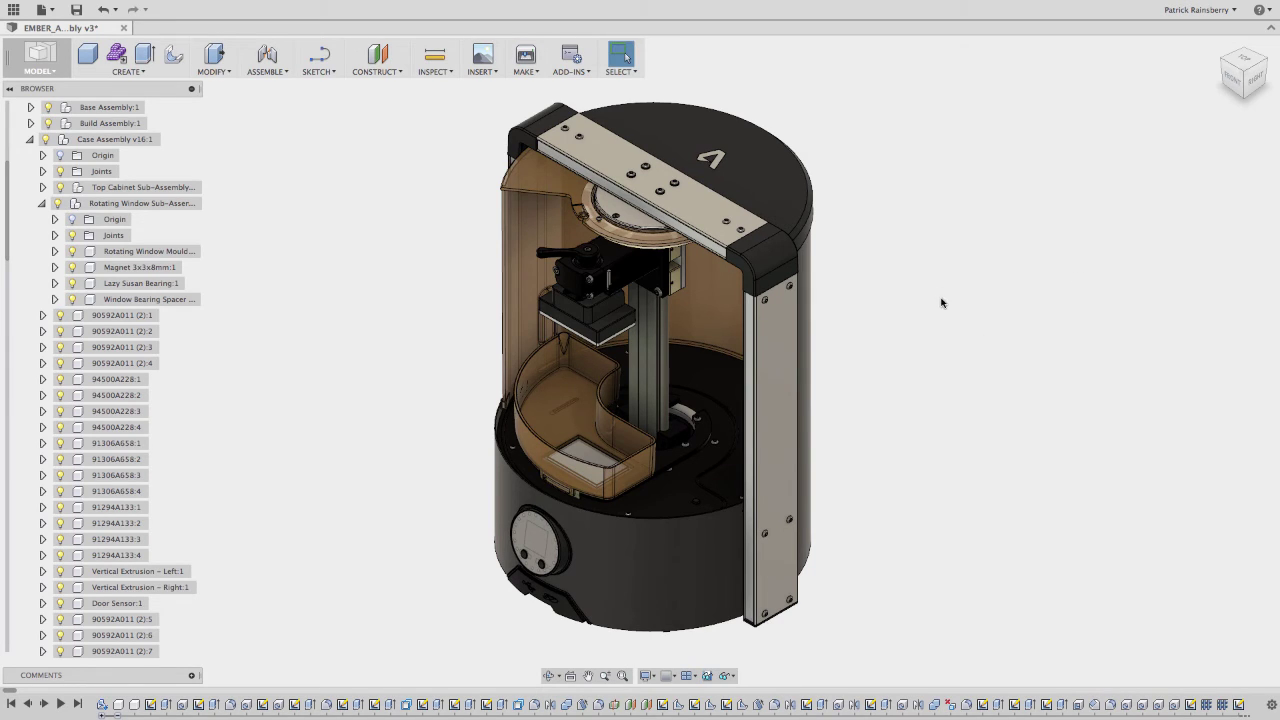
# - Preview the saved displays Ember1 and Ember2 in Display Saver and return to the Current display
pyautogui.click(708, 678)
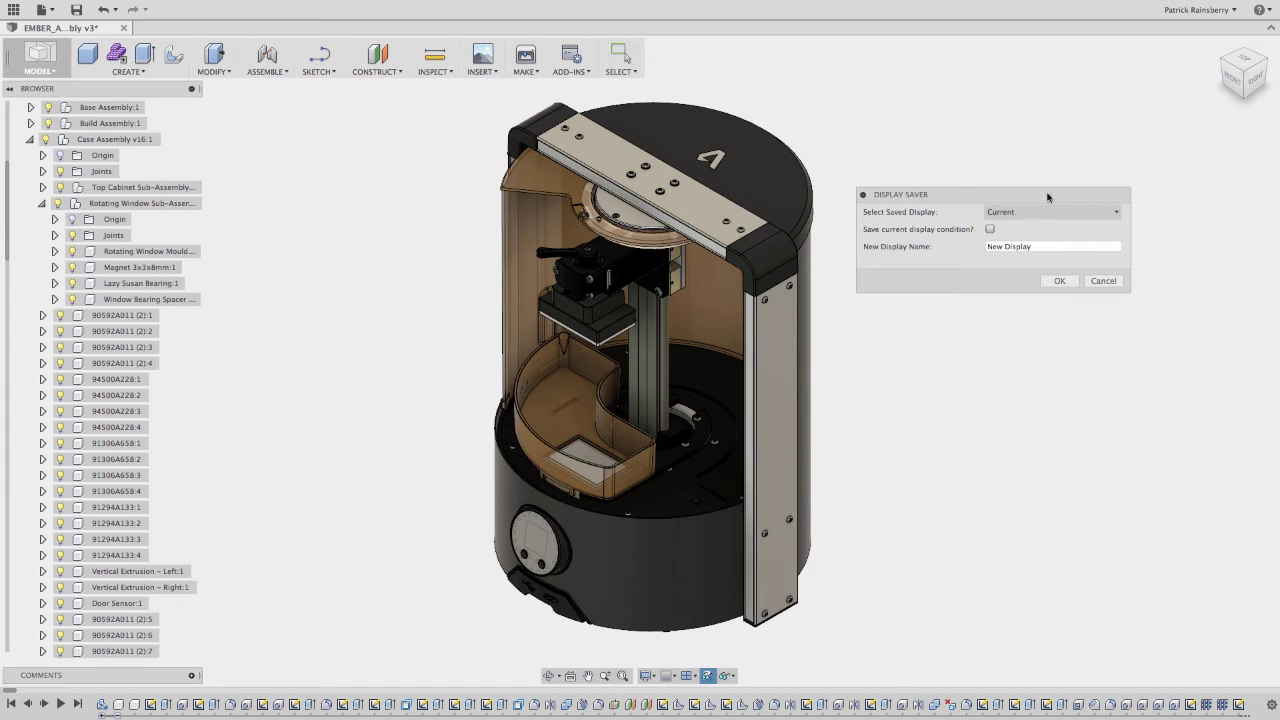
pyautogui.click(1086, 214)
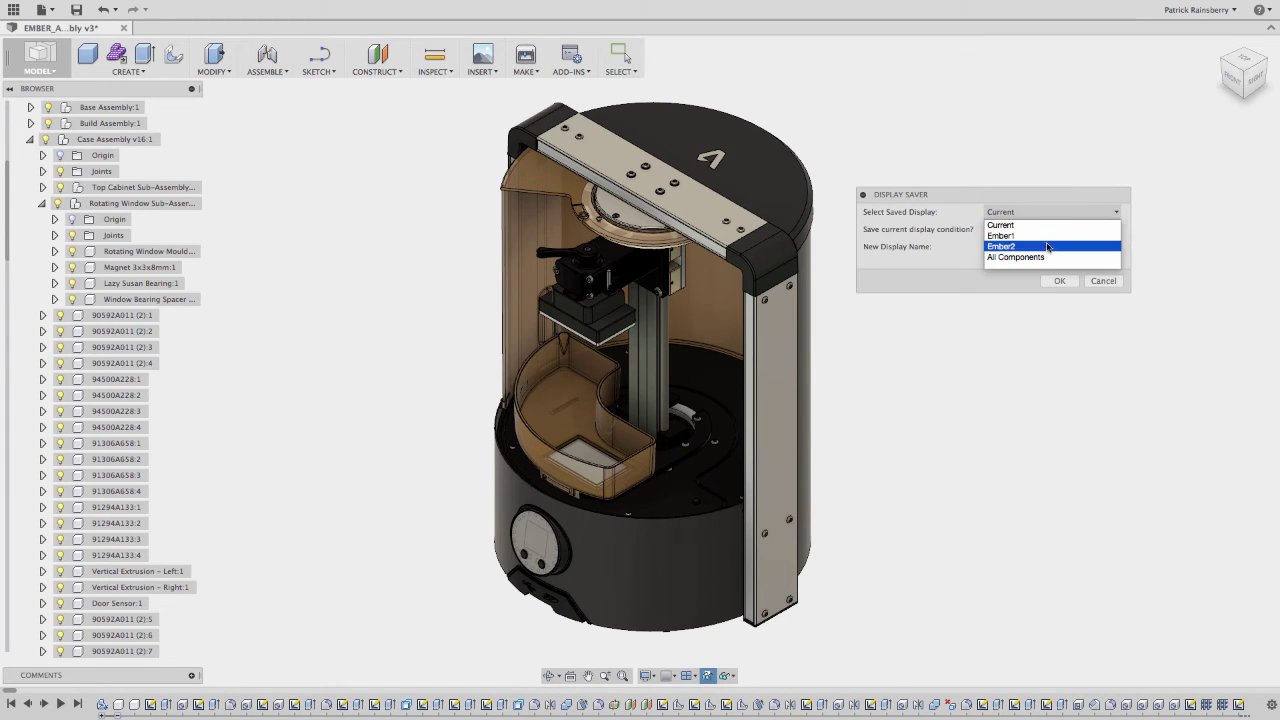
pyautogui.click(1046, 237)
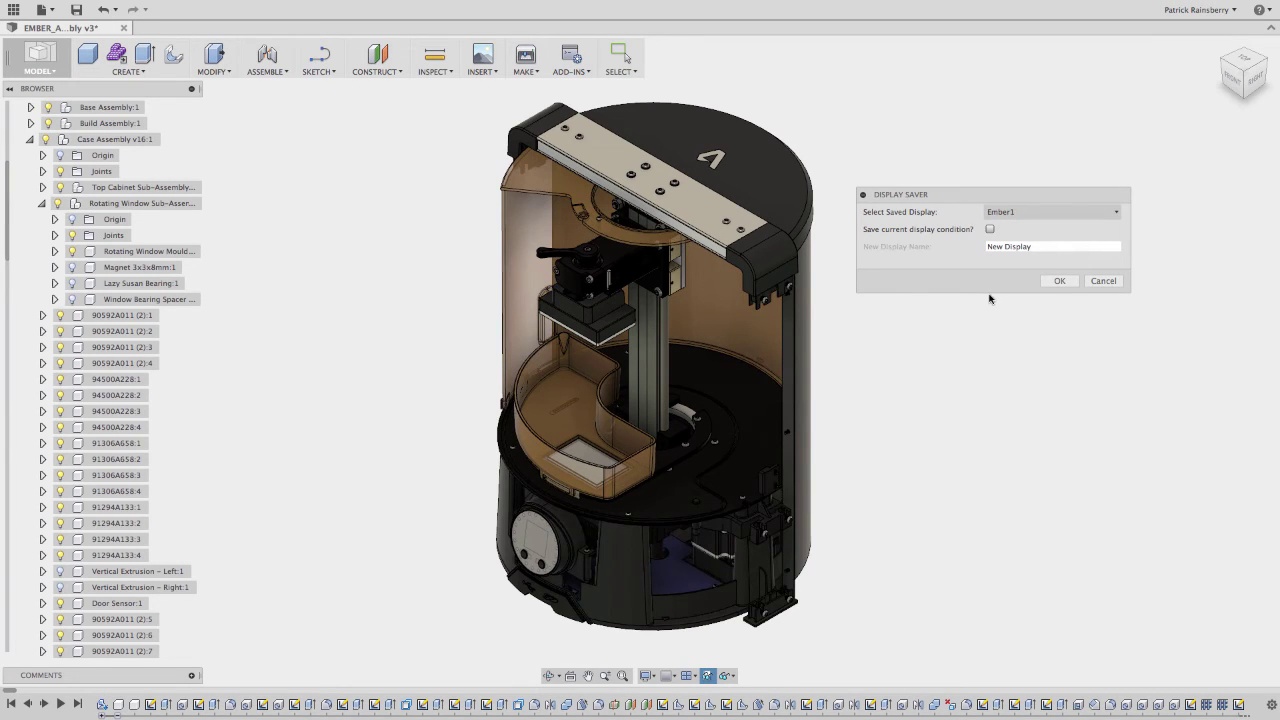
pyautogui.click(1034, 213)
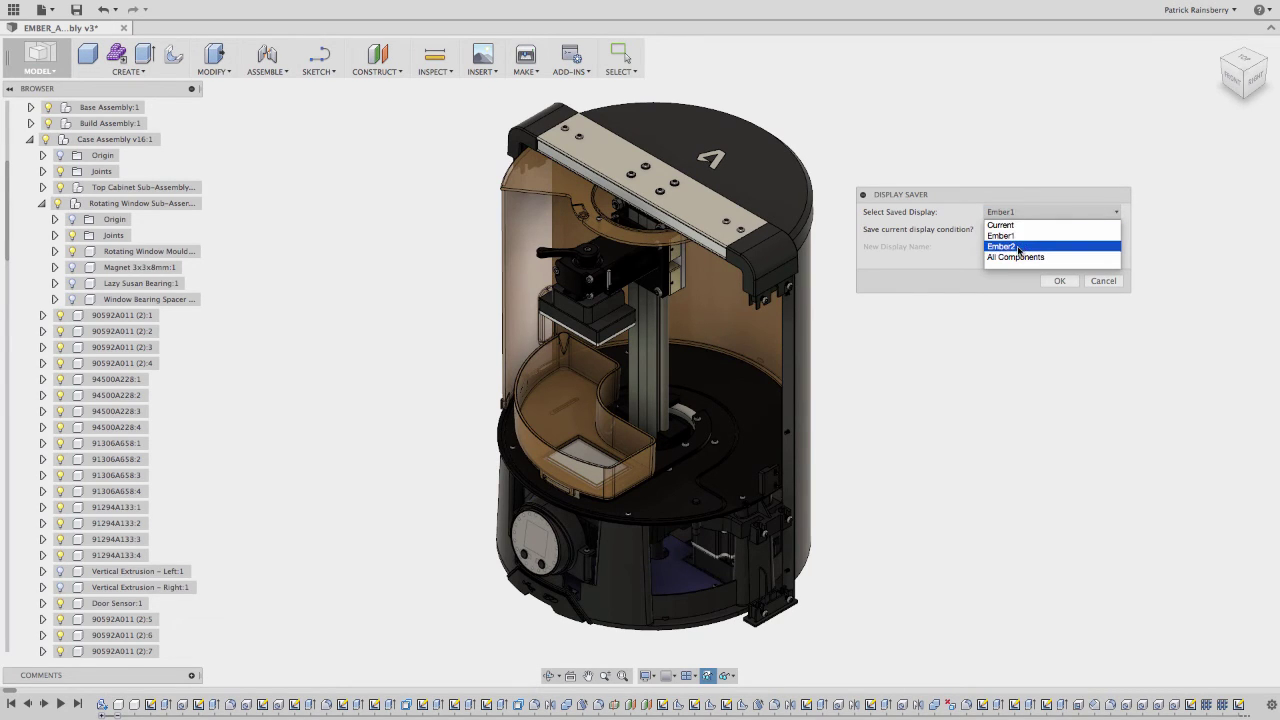
pyautogui.press('Return')
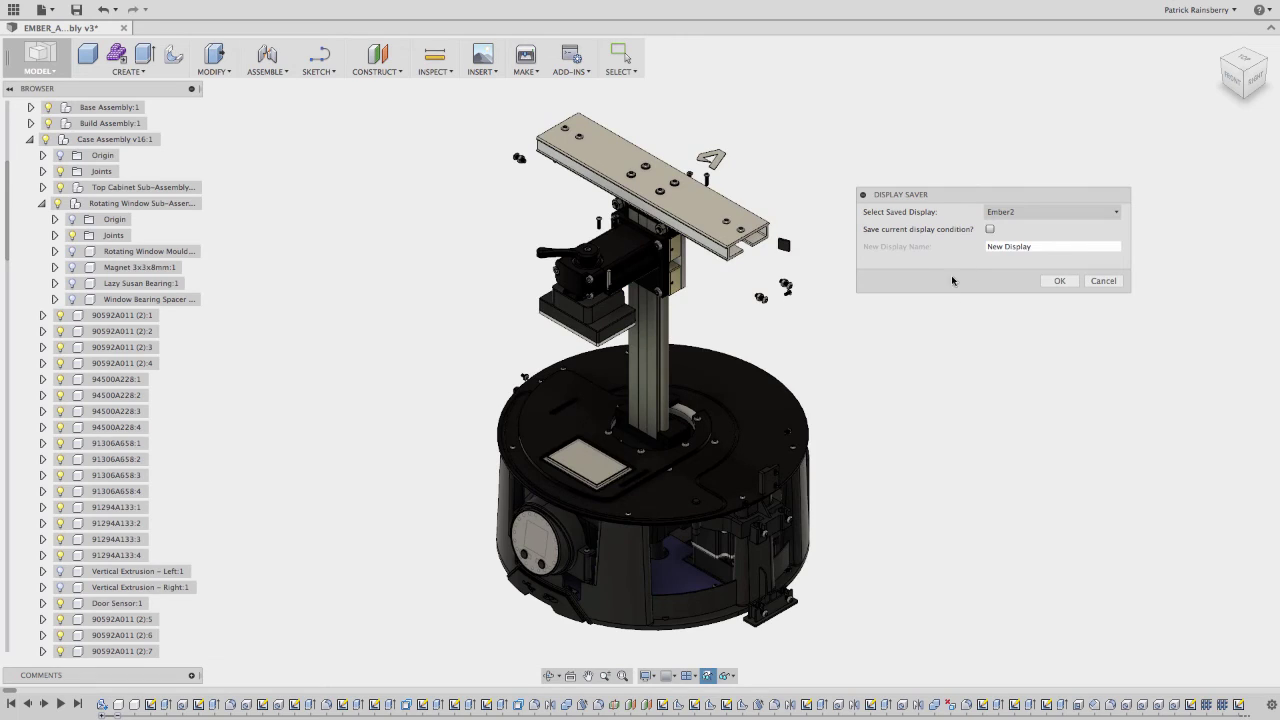
pyautogui.click(1006, 214)
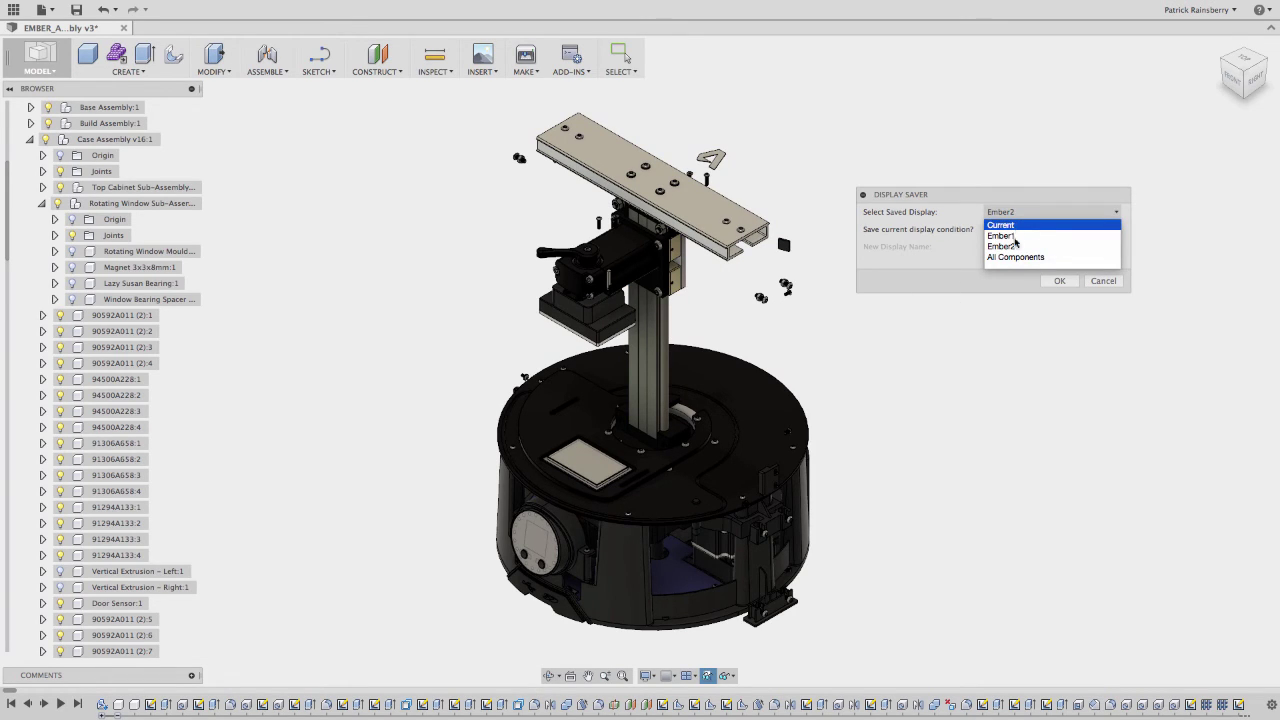
pyautogui.click(1007, 224)
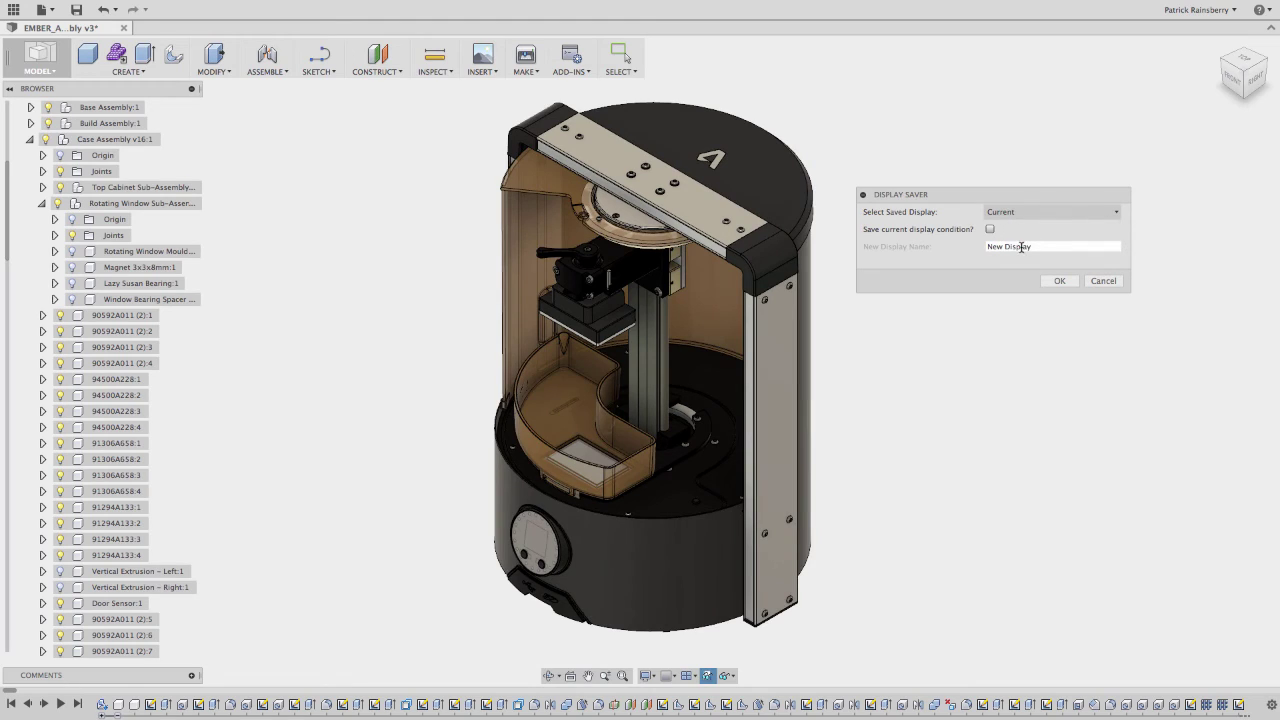
# - Apply the saved display All Components to the assembly with Display Saver
pyautogui.click(1026, 213)
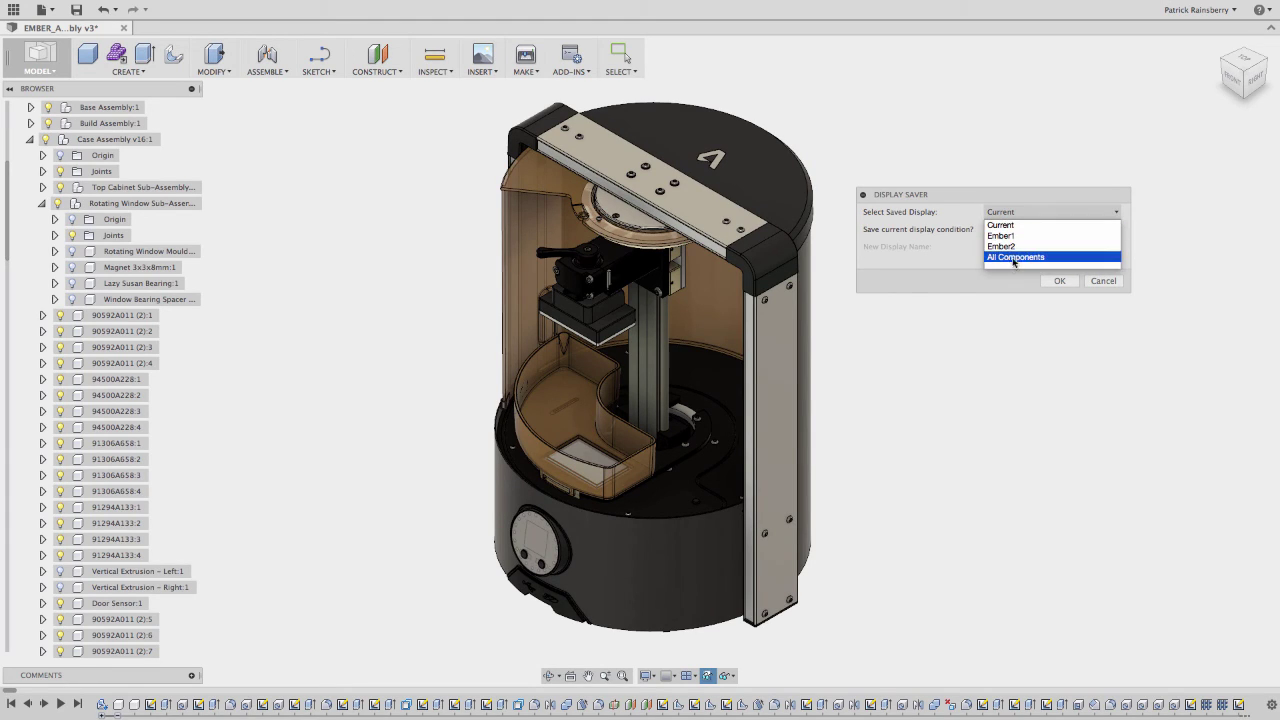
pyautogui.click(1022, 259)
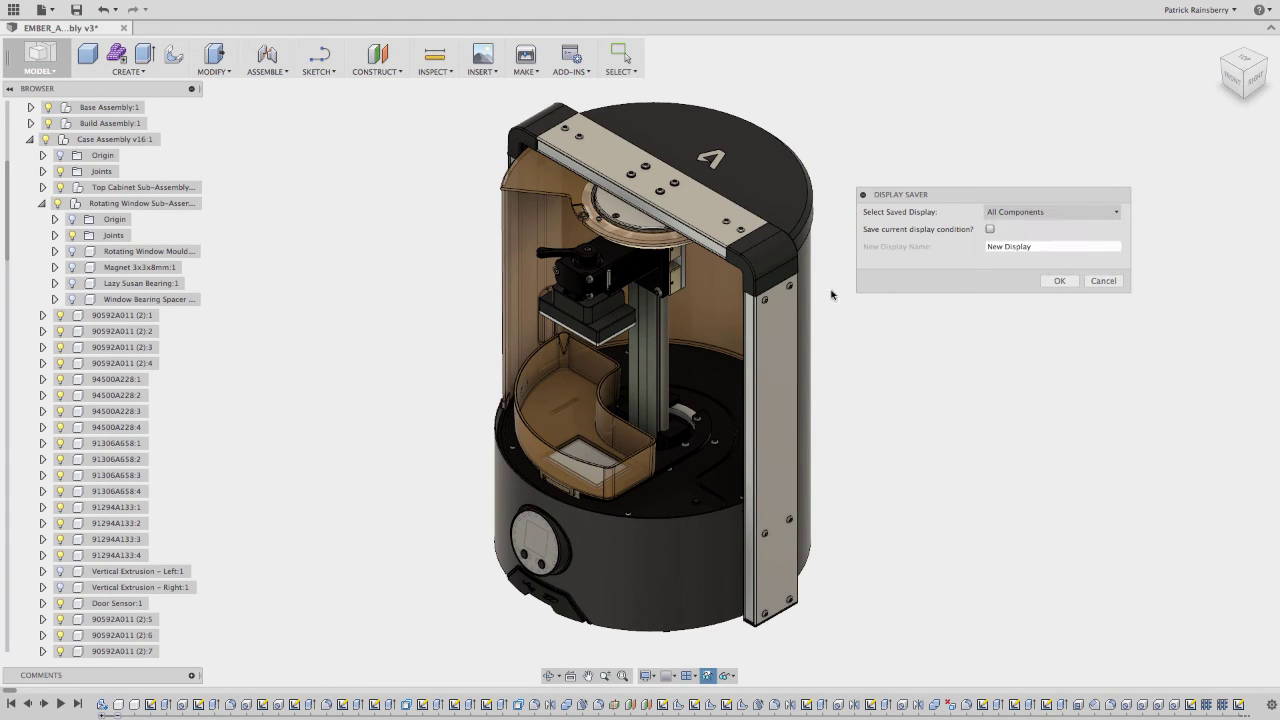
pyautogui.click(1060, 281)
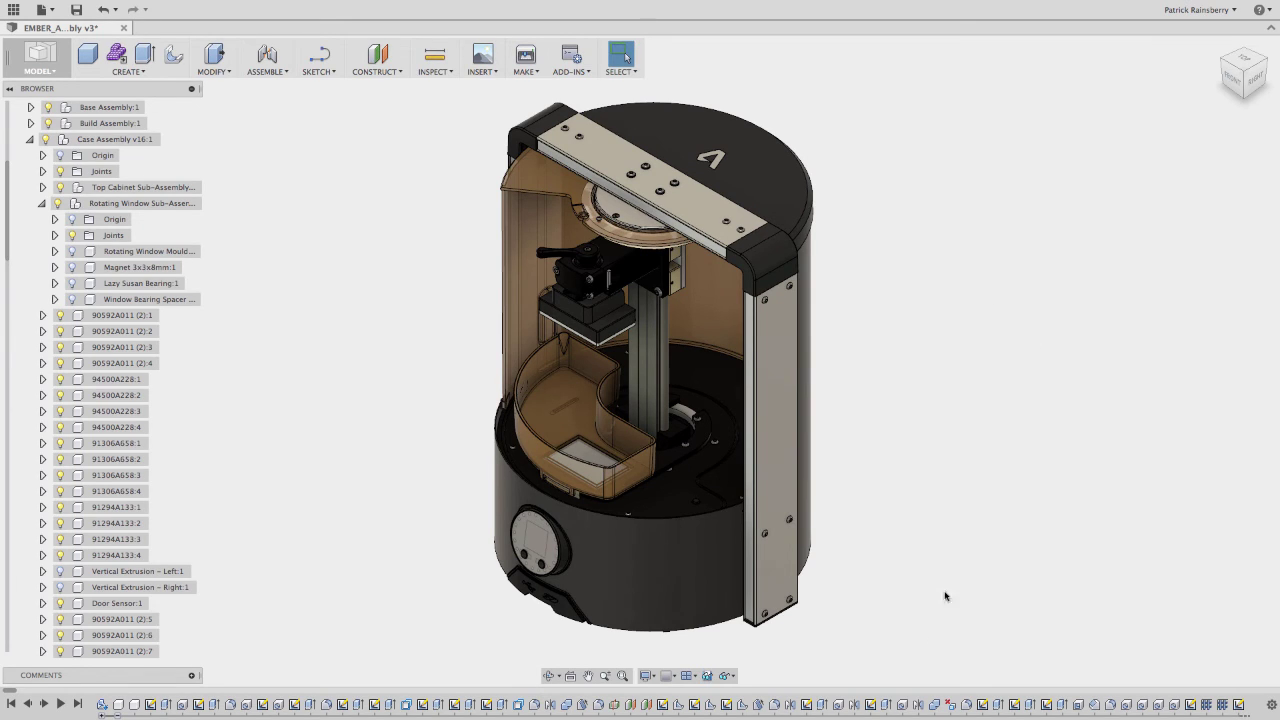
pyautogui.click(727, 676)
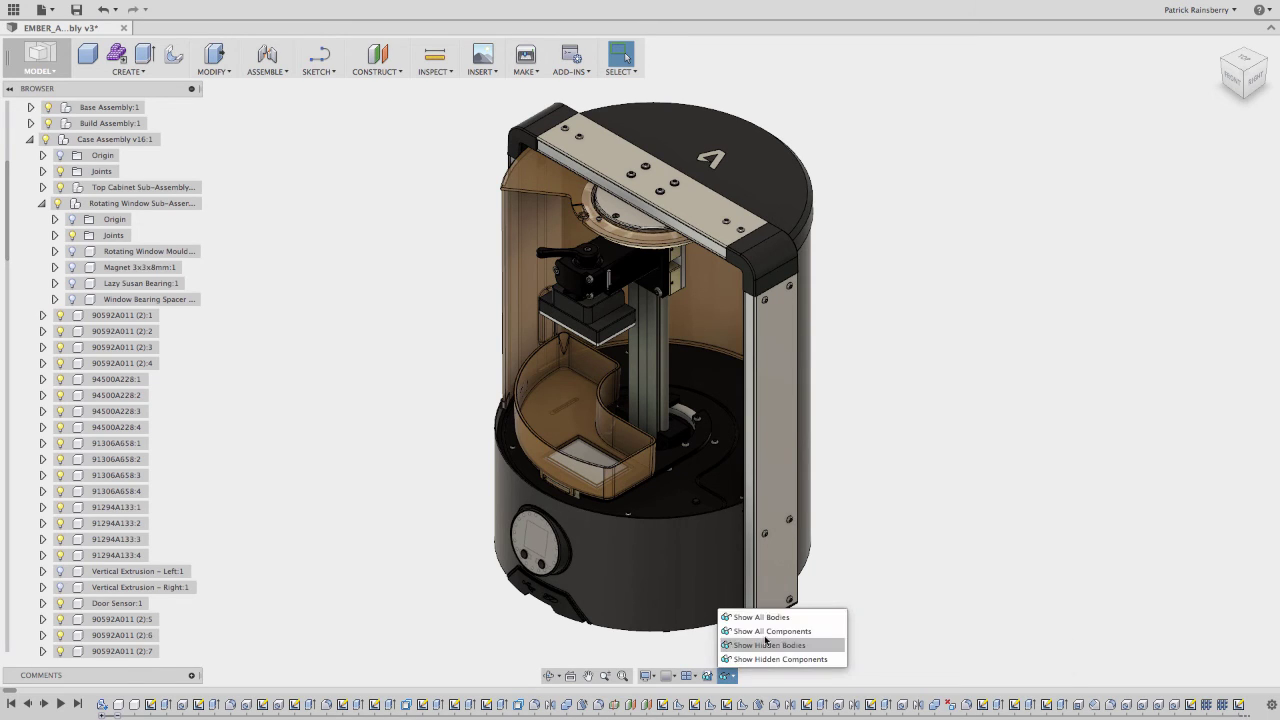
pyautogui.click(771, 660)
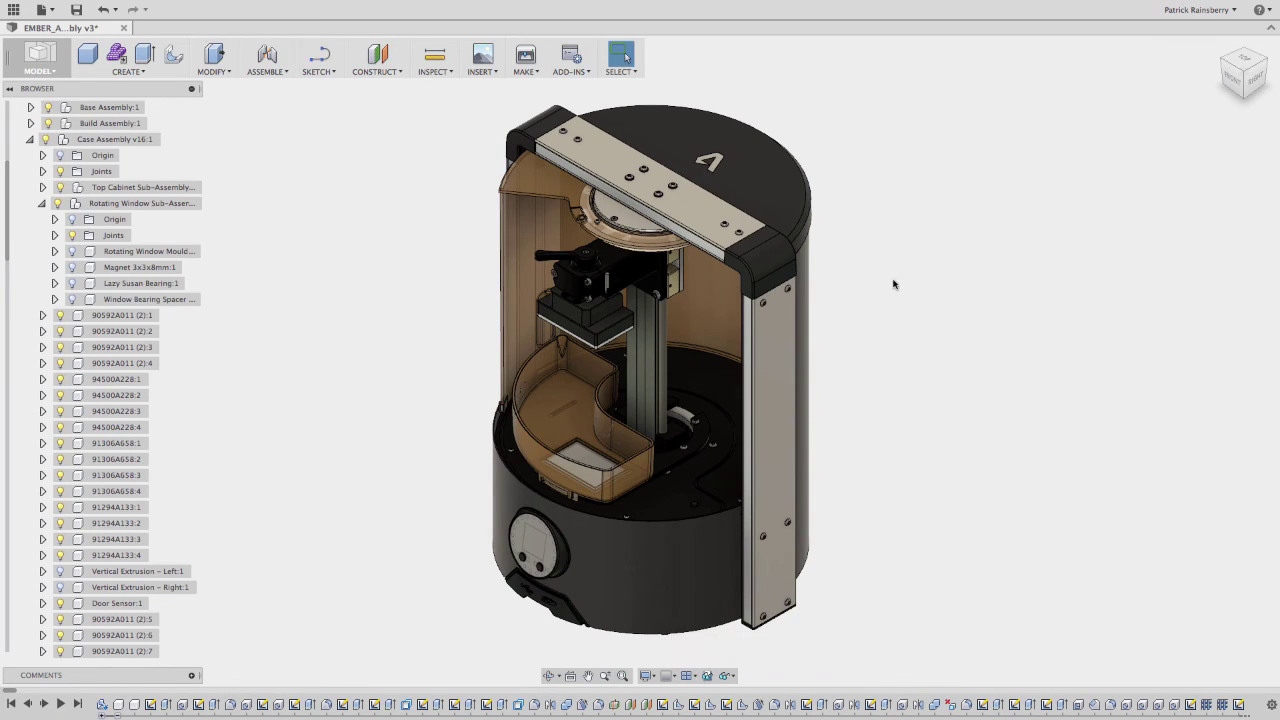
# - Look through the installed add-ins in Scripts and Add-Ins for DisplaySaver and ShowHidden, and close the dialog
pyautogui.click(578, 71)
pyautogui.click(575, 92)
pyautogui.click(697, 218)
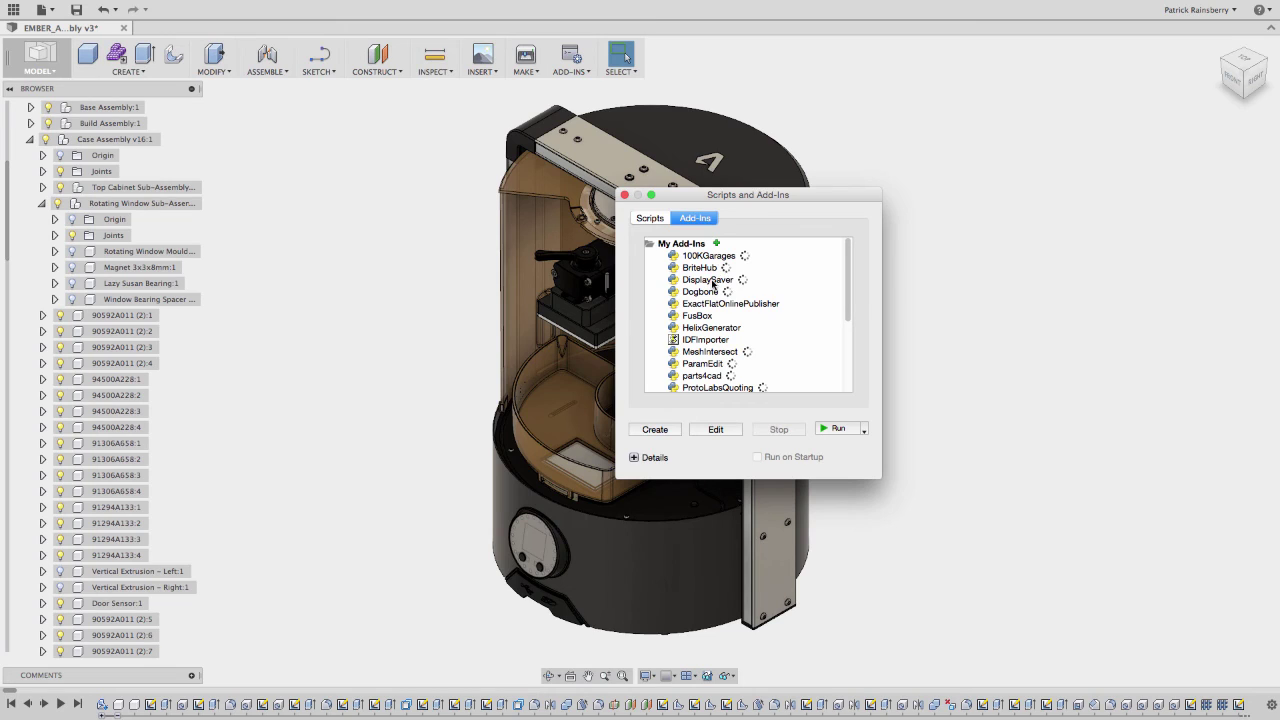
pyautogui.click(848, 308)
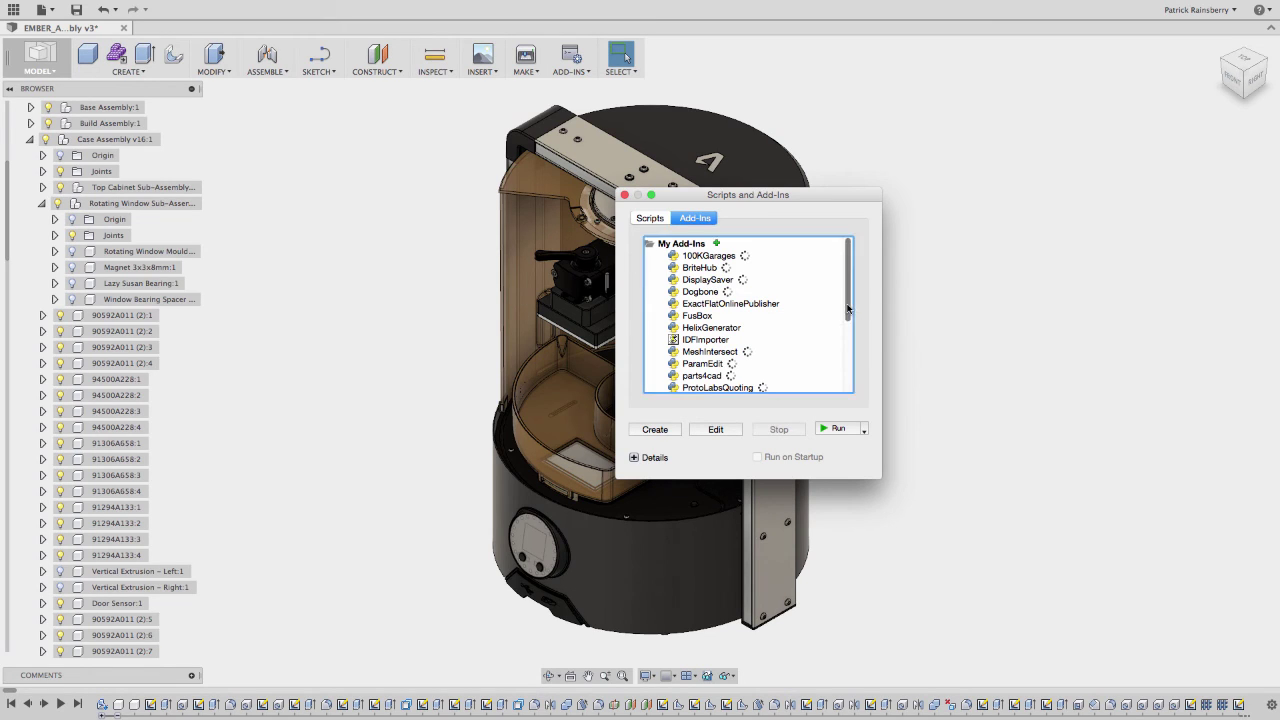
pyautogui.scroll(-5, 848, 308)
pyautogui.click(807, 351)
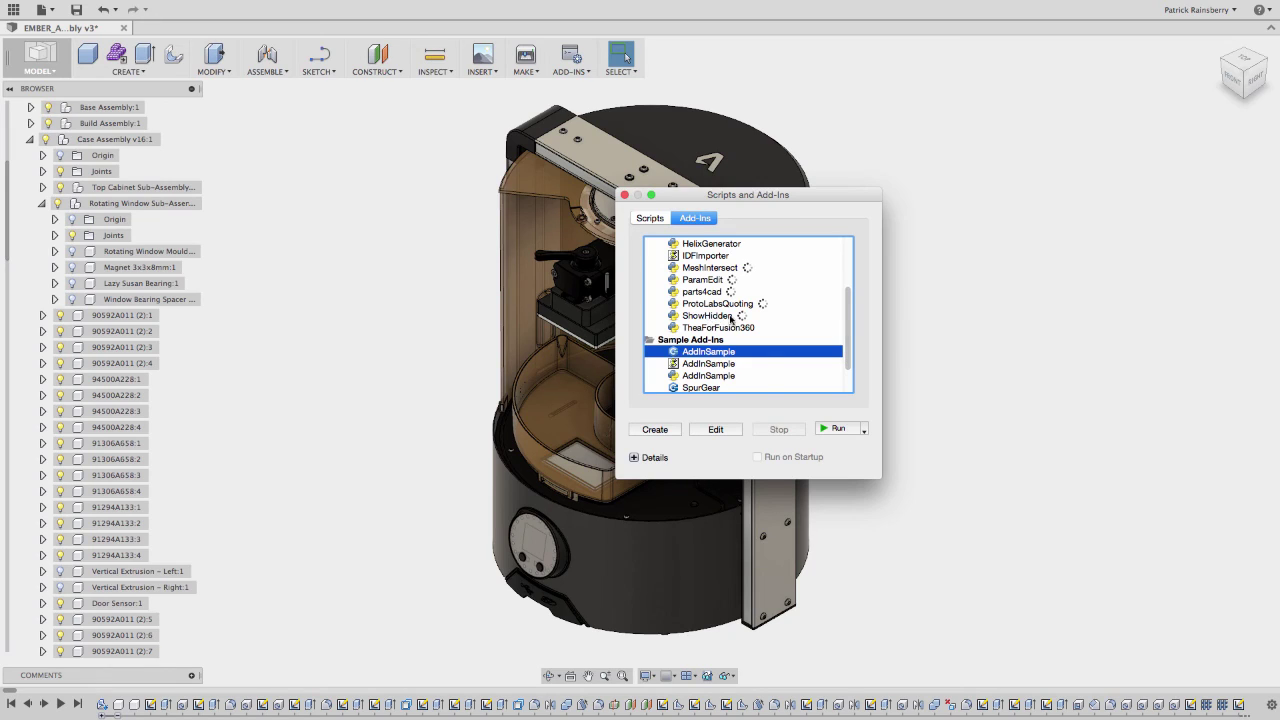
pyautogui.click(625, 195)
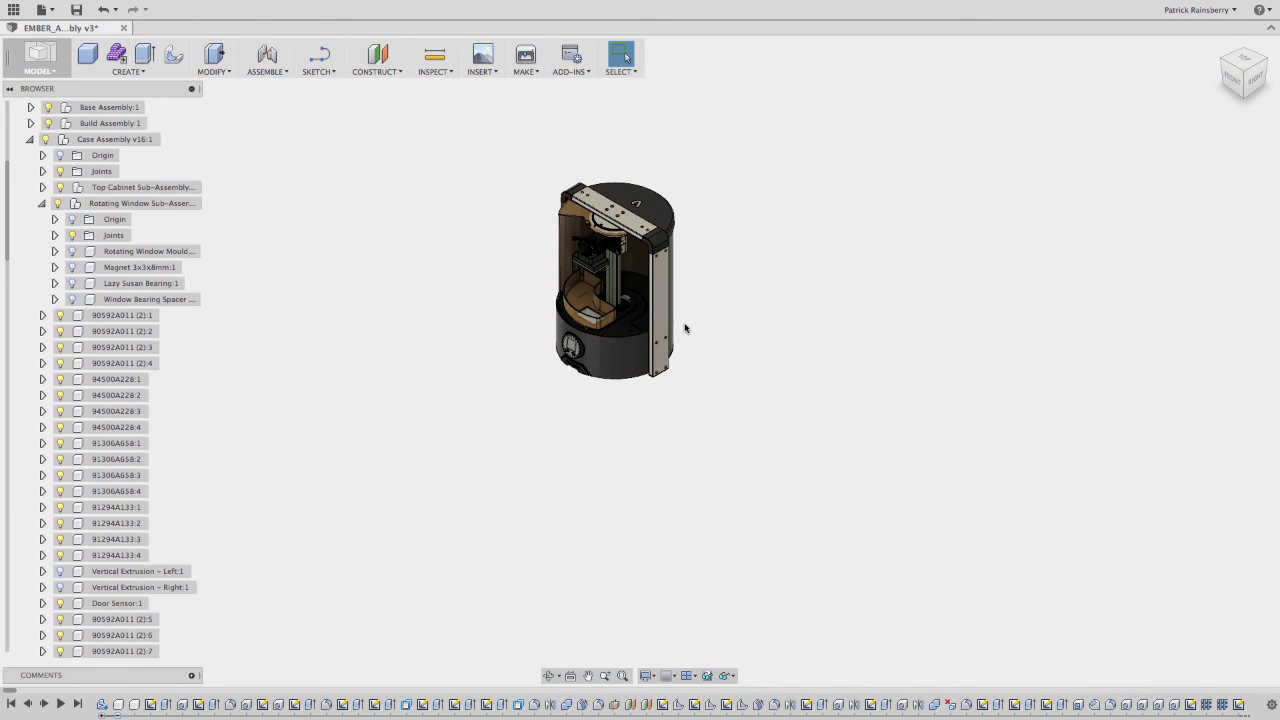
# - Switch to the web browser and open the How to install sample Add-Ins and Scripts page from the DisplaySaver repository's README on GitHub
pyautogui.press('super+Tab')
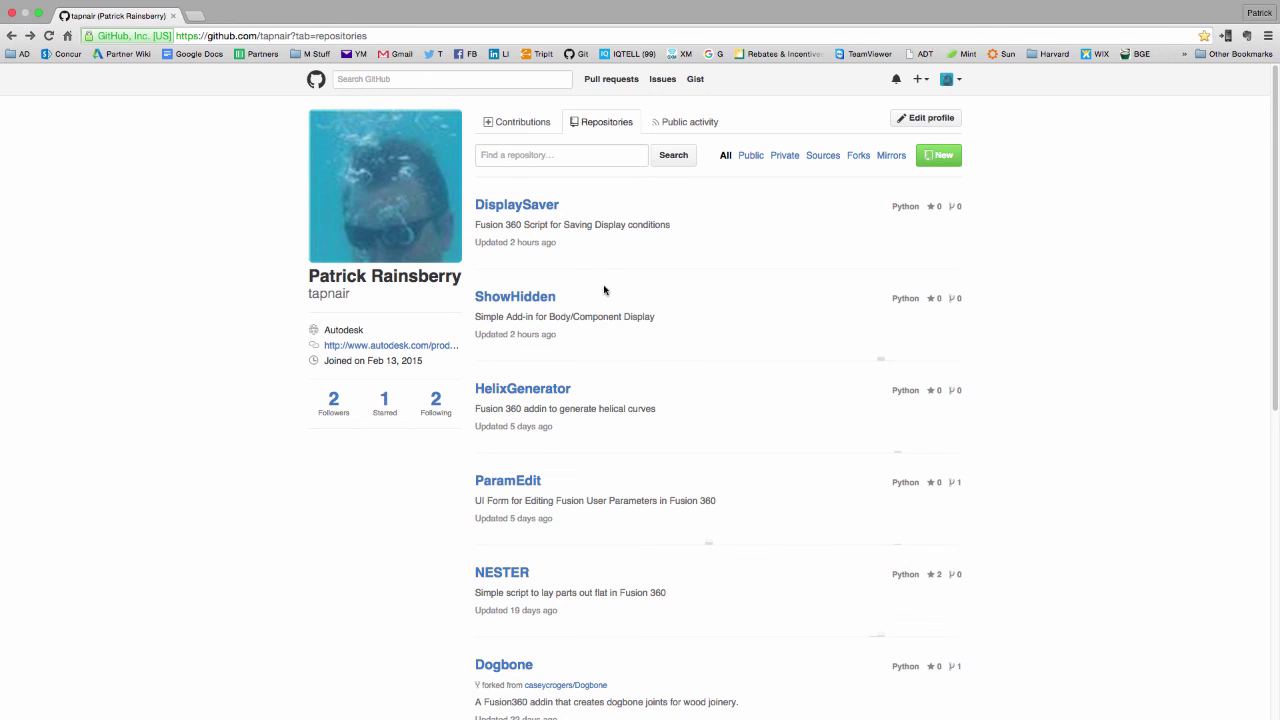
pyautogui.click(524, 212)
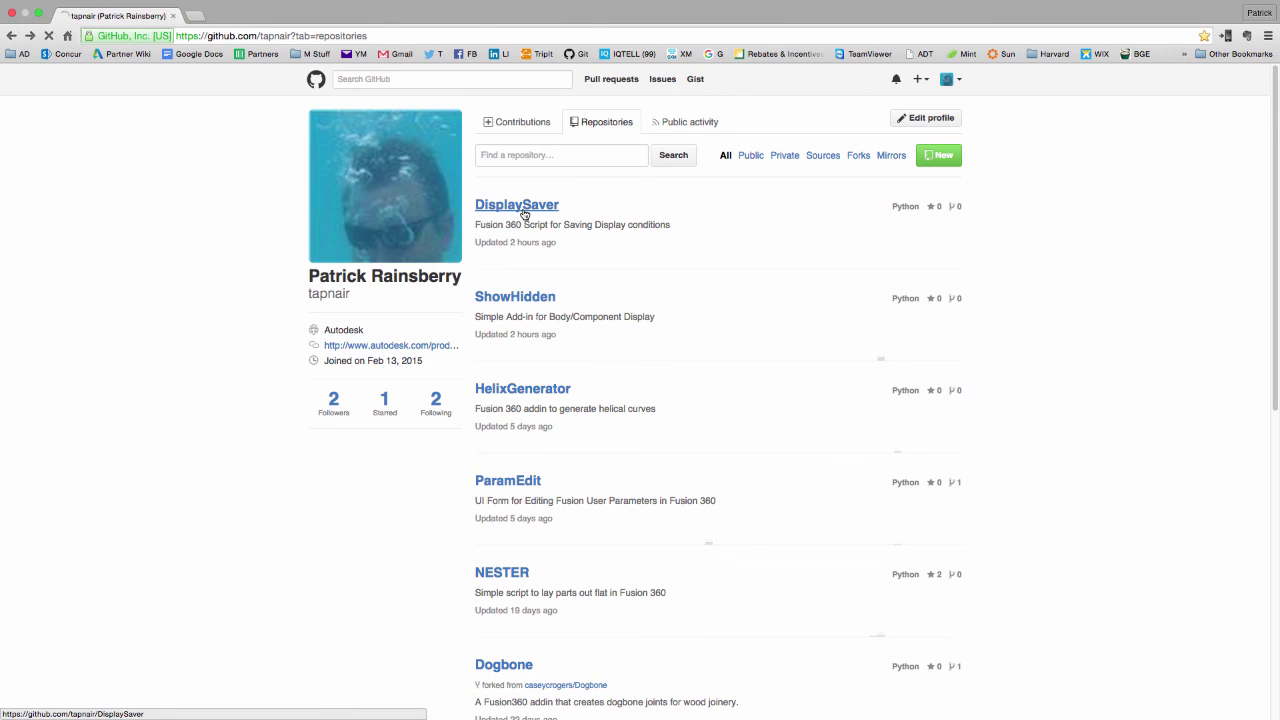
pyautogui.scroll(-1, 455, 528)
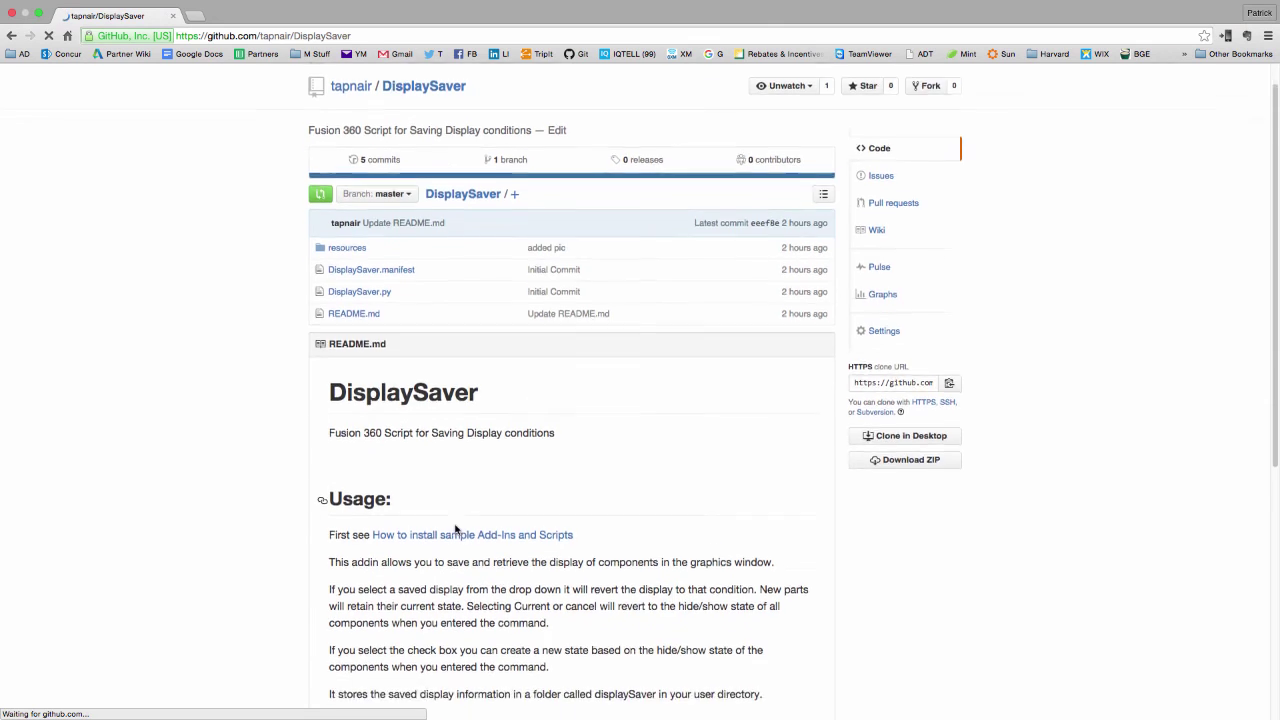
pyautogui.scroll(-3, 455, 528)
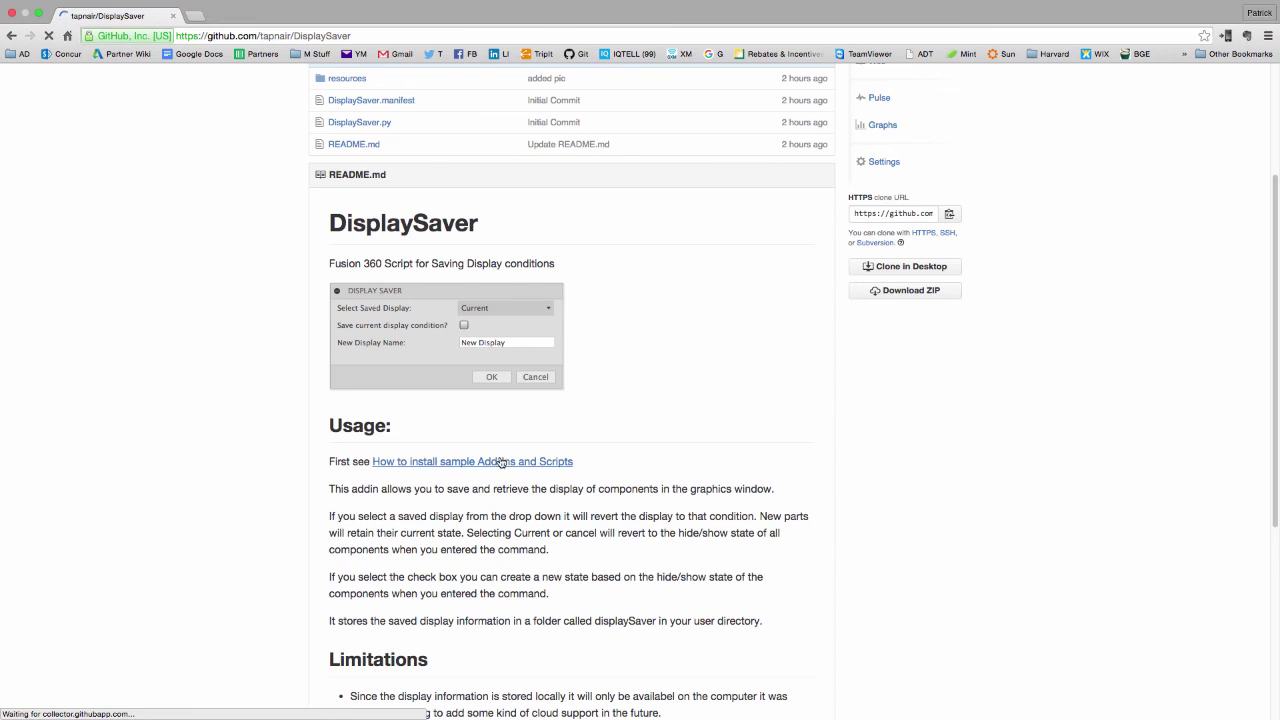
pyautogui.click(501, 462)
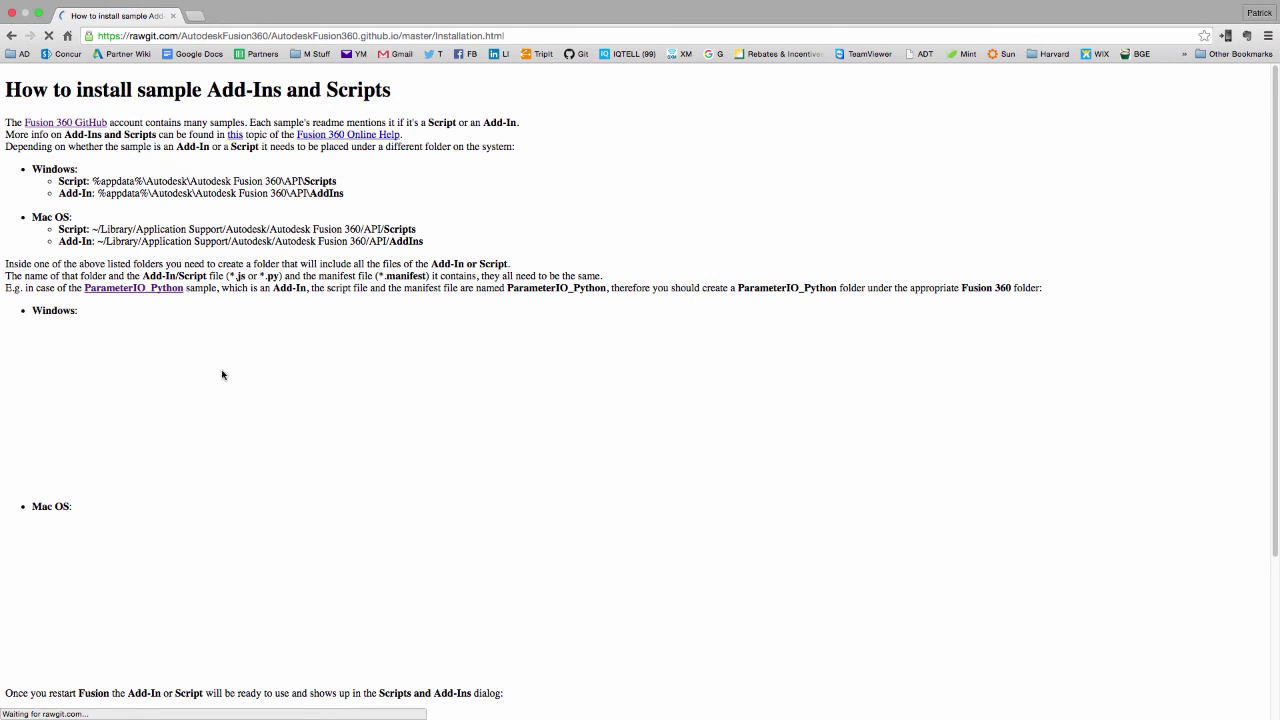
# - Return to the DisplaySaver repository and review the Usage and Limitations sections of its README
pyautogui.click(12, 36)
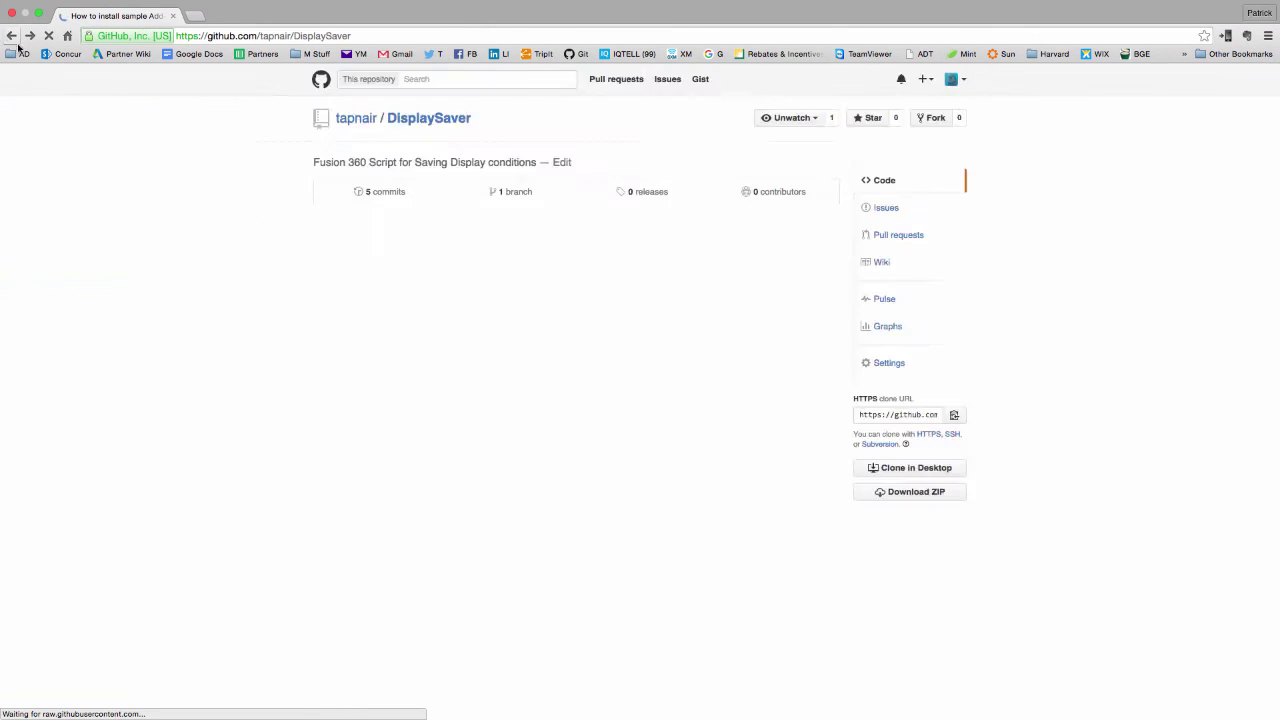
pyautogui.scroll(-3, 565, 512)
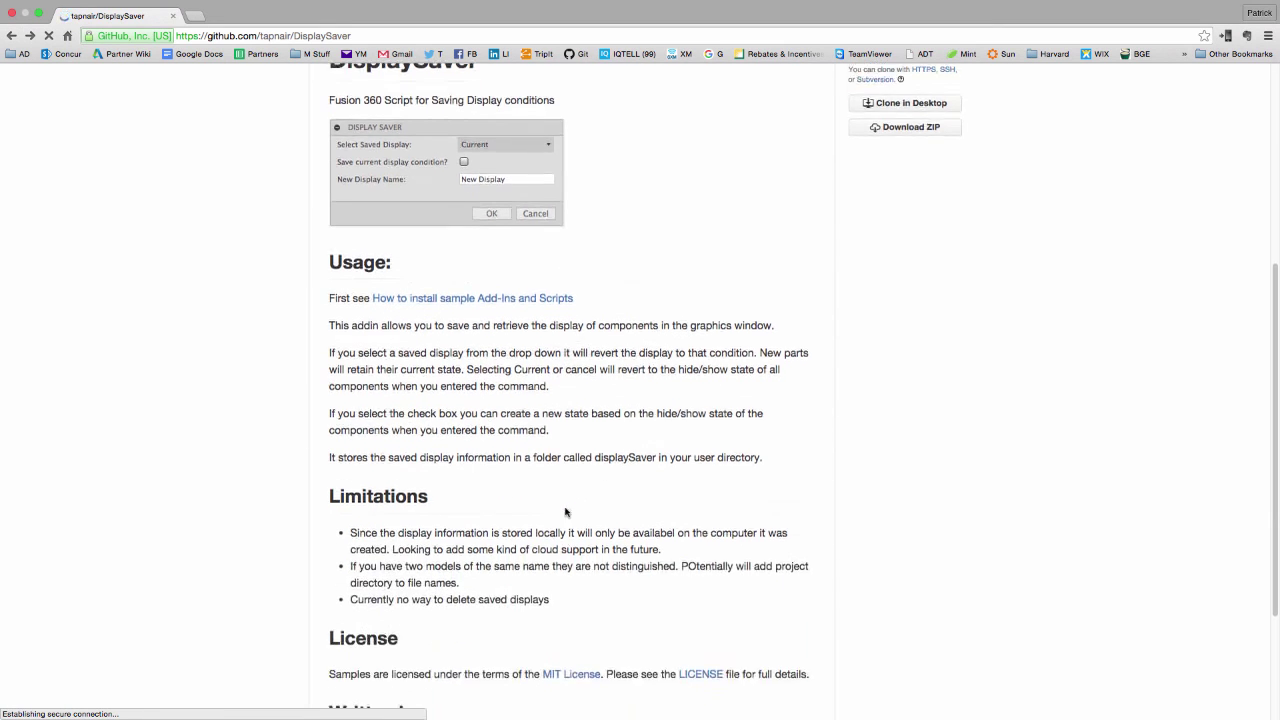
pyautogui.scroll(-2, 565, 510)
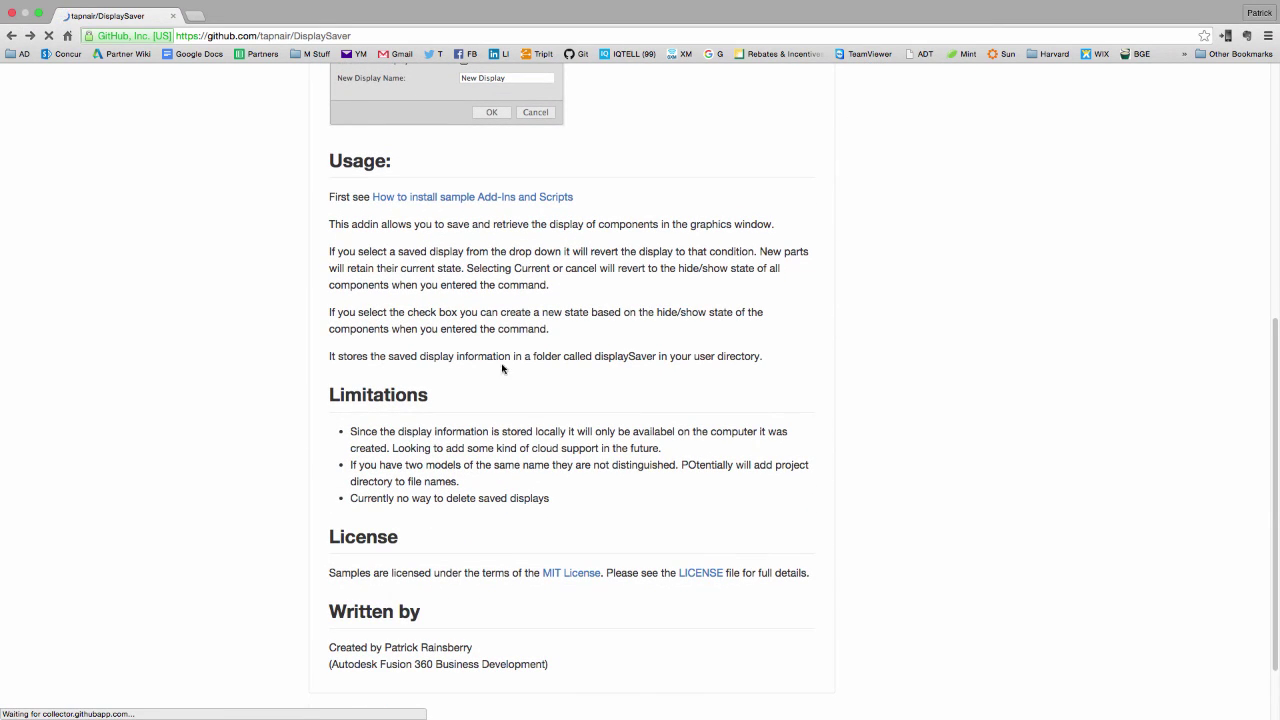
pyautogui.scroll(6, 501, 368)
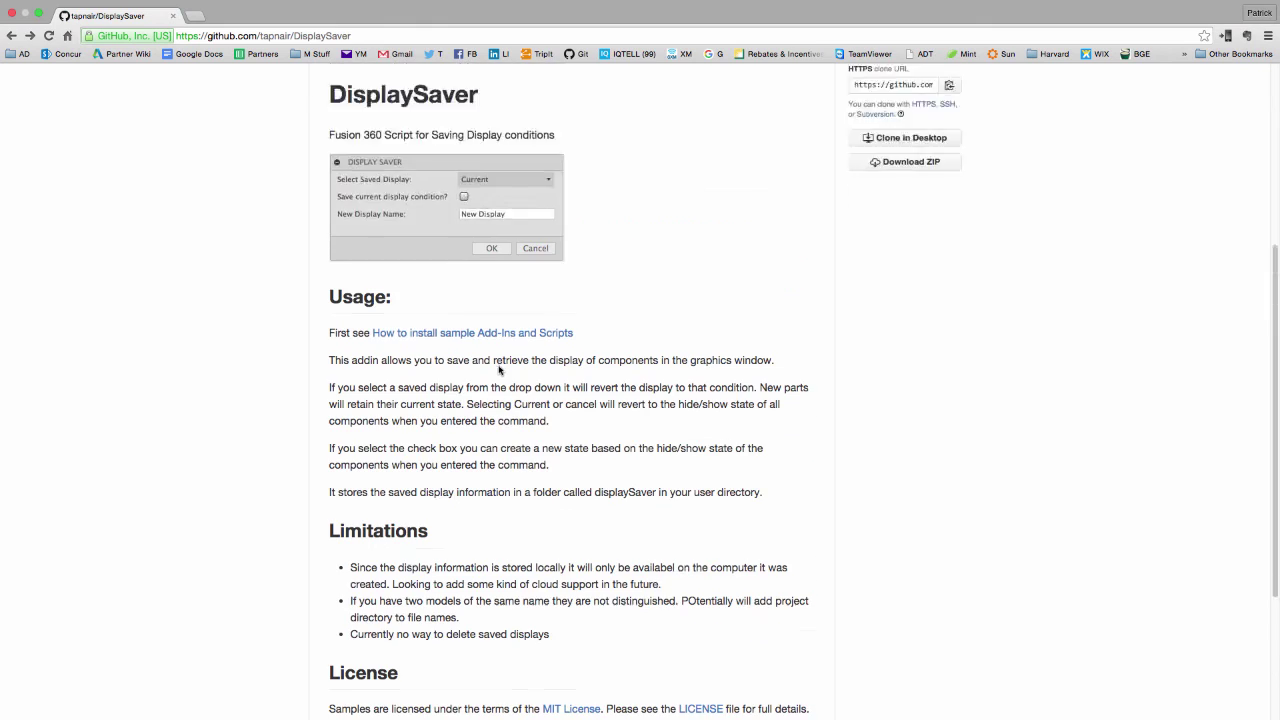